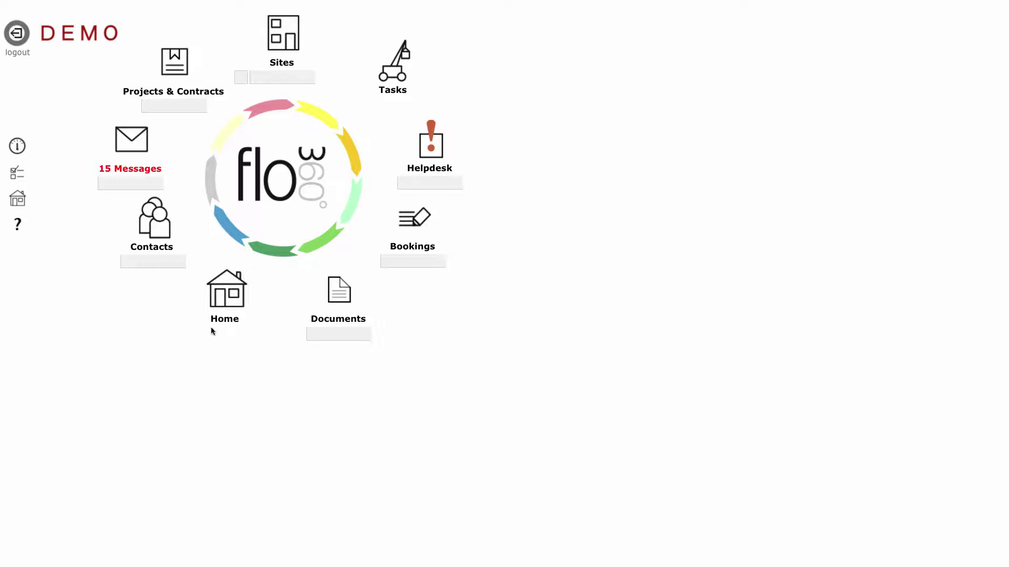
Go to the King's College client home page and start a new employee contact.
left_click(231, 294)
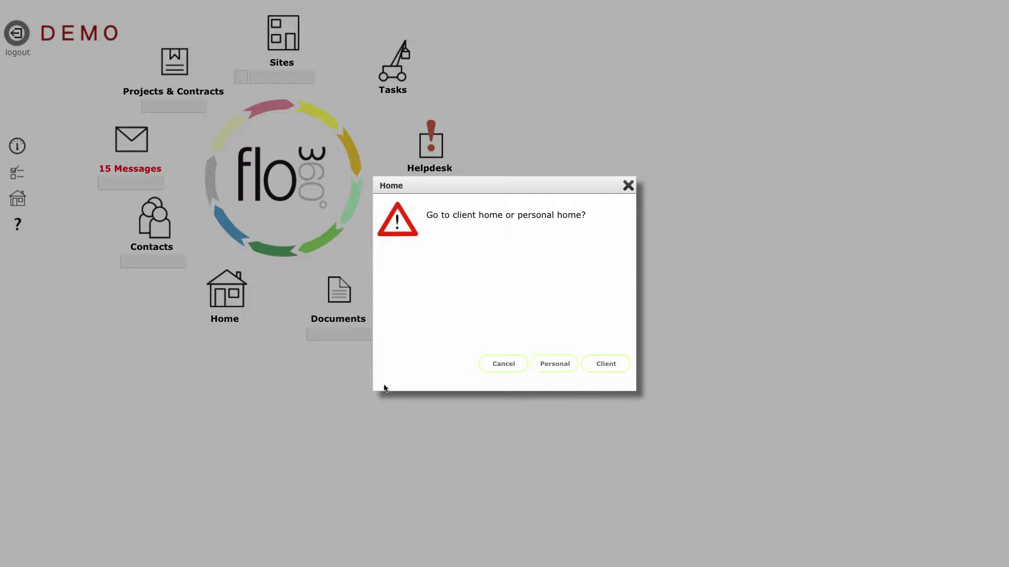
left_click(597, 366)
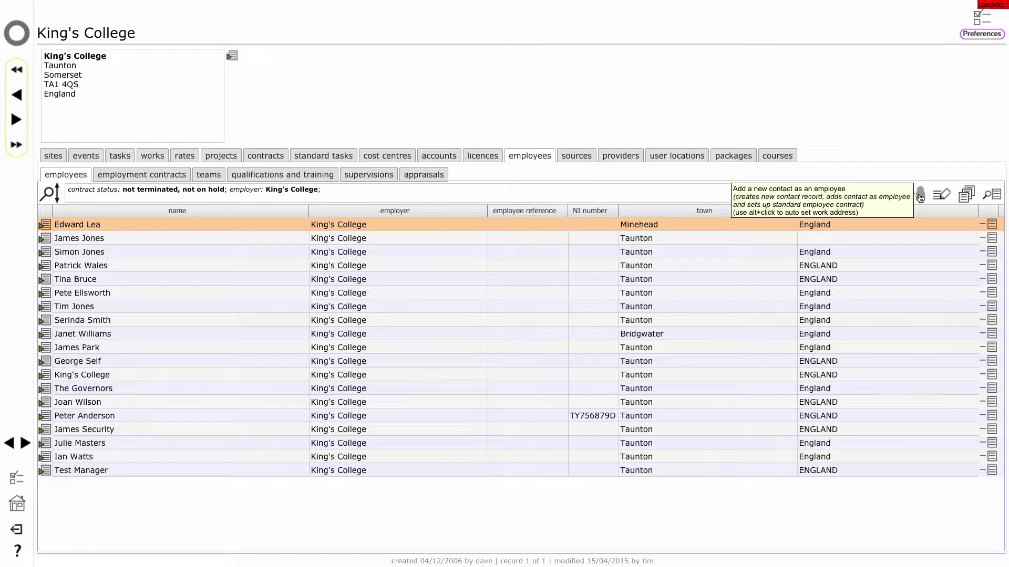
left_click(920, 195)
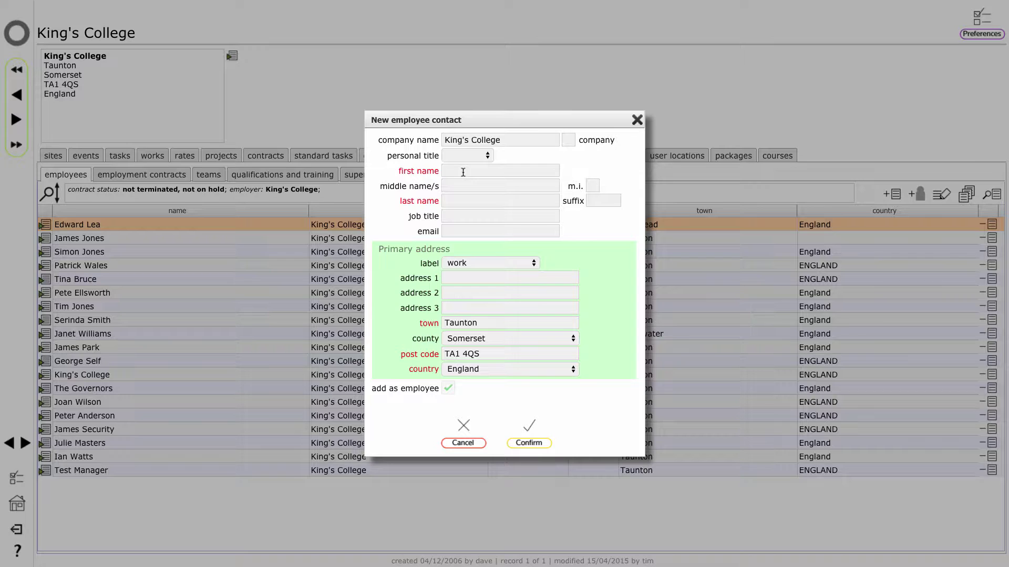
Enter the new employee's first name, last name and e-mail address, and save the contact.
left_click(463, 173)
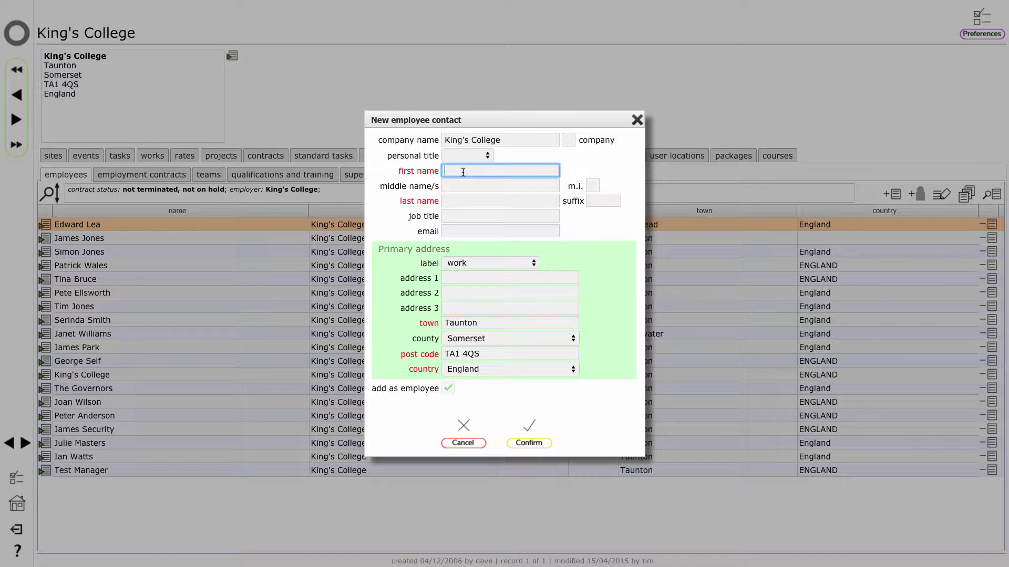
key("Tab")
key("Tab")
key("Tab")
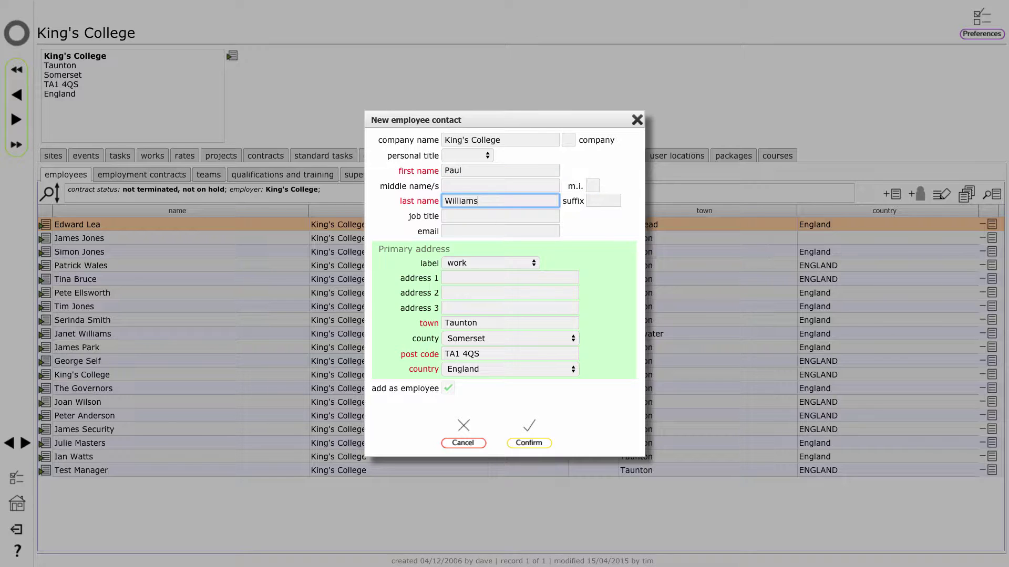
left_click(465, 235)
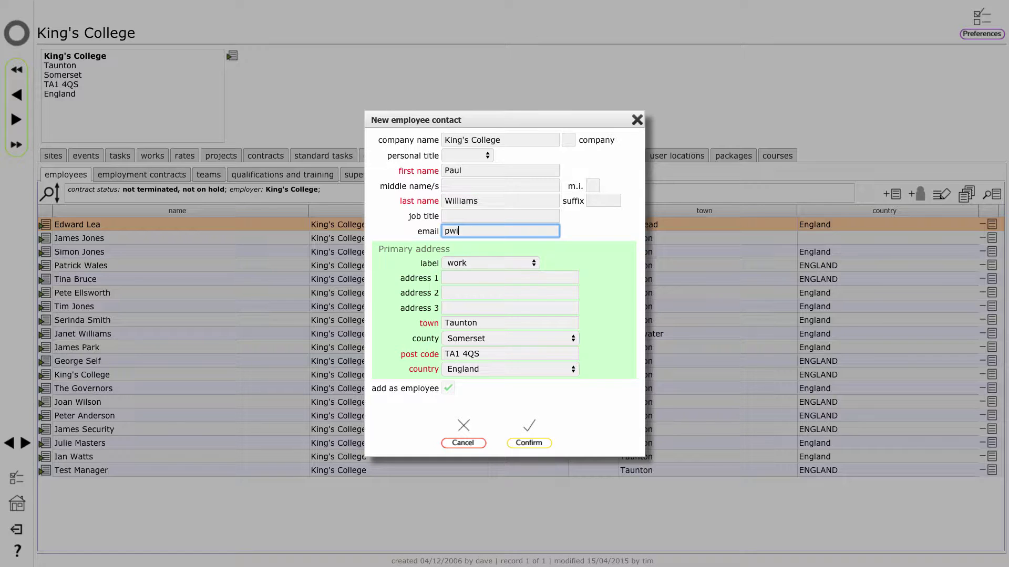
left_click(529, 442)
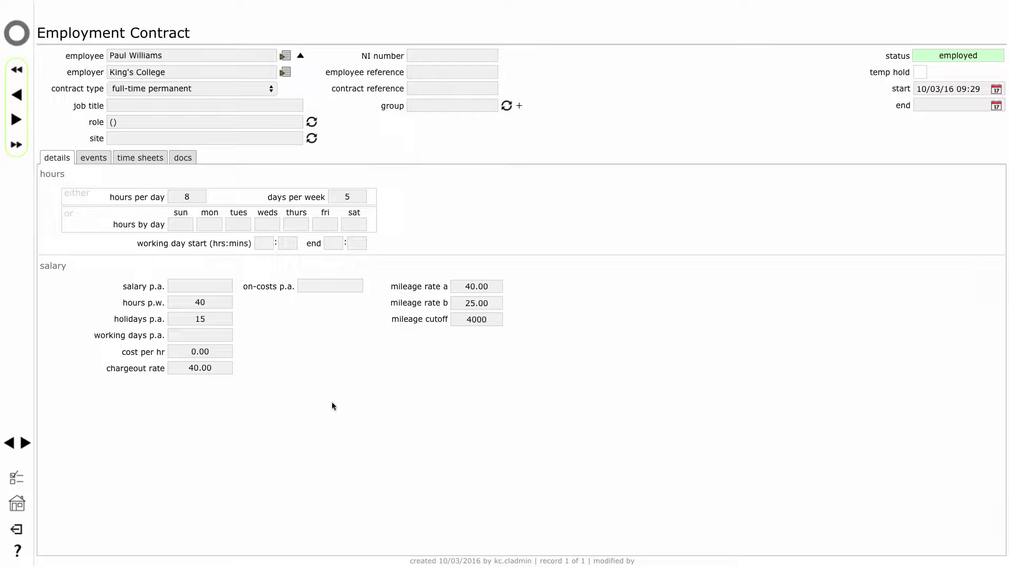
Open the new employee's record and contact details to check the e-mail on the comms tab.
left_click(286, 57)
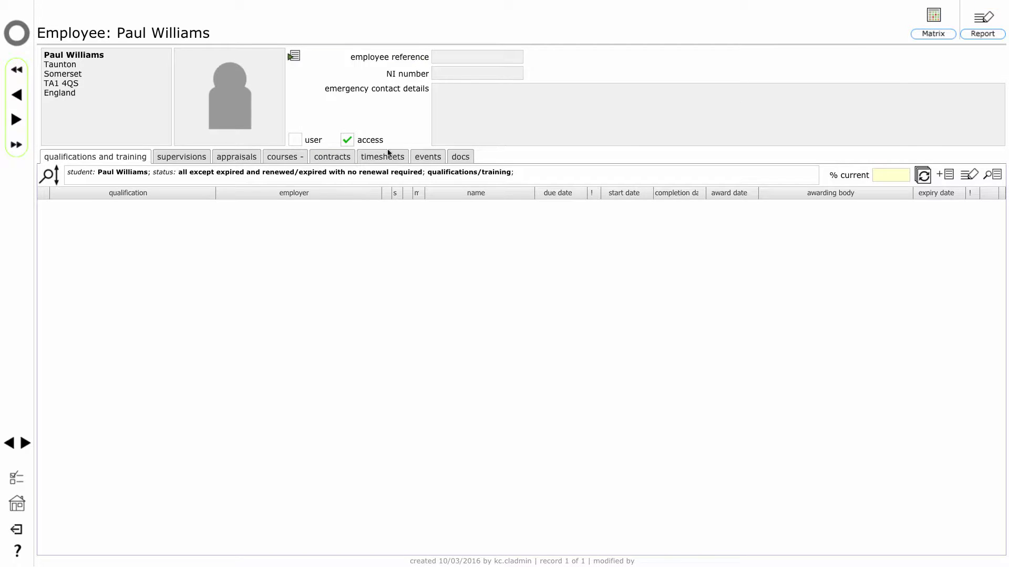
left_click(295, 56)
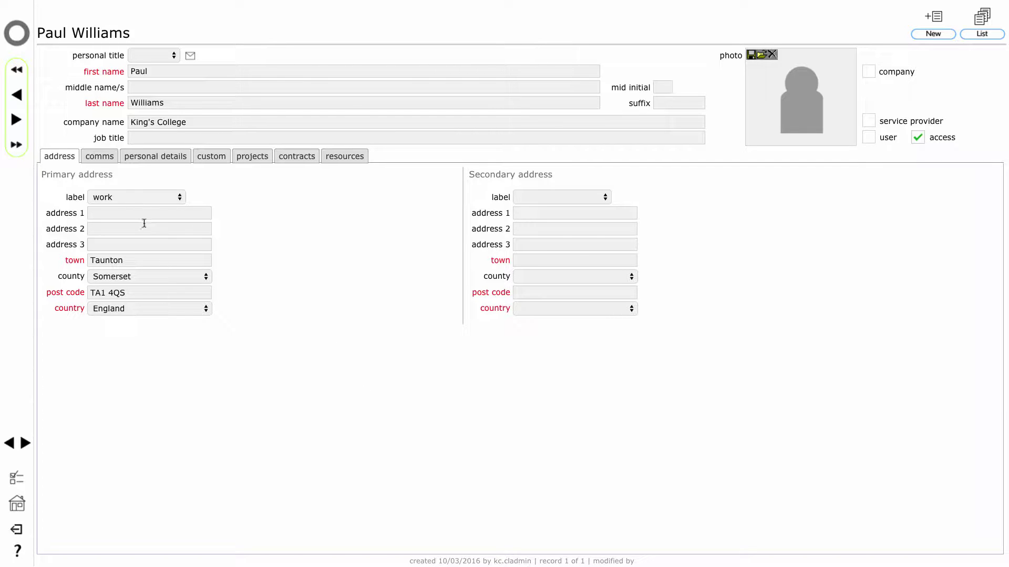
left_click(100, 158)
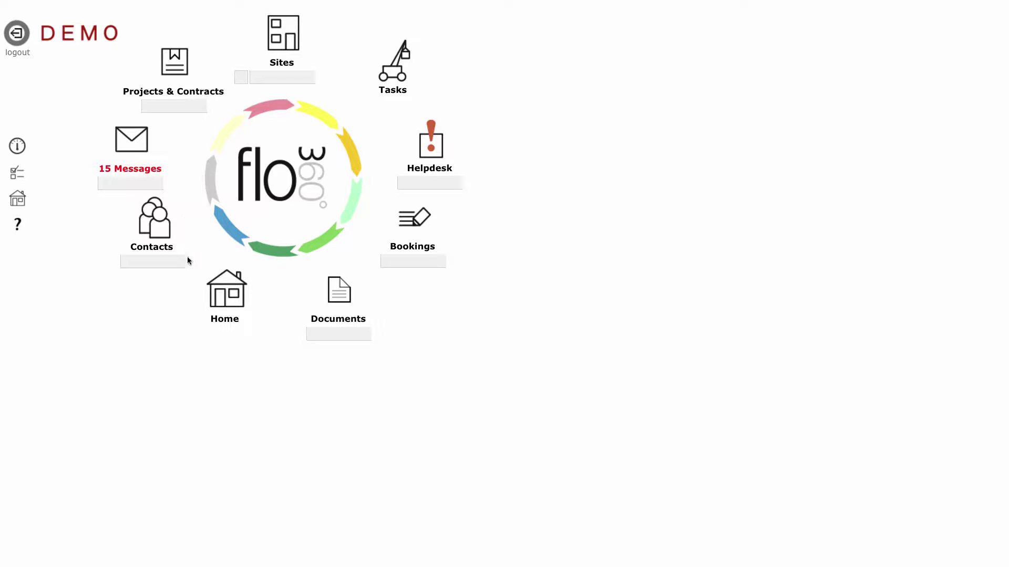
From the King's College client page's employee teams, open the Maintenance team record.
left_click(226, 293)
left_click(614, 364)
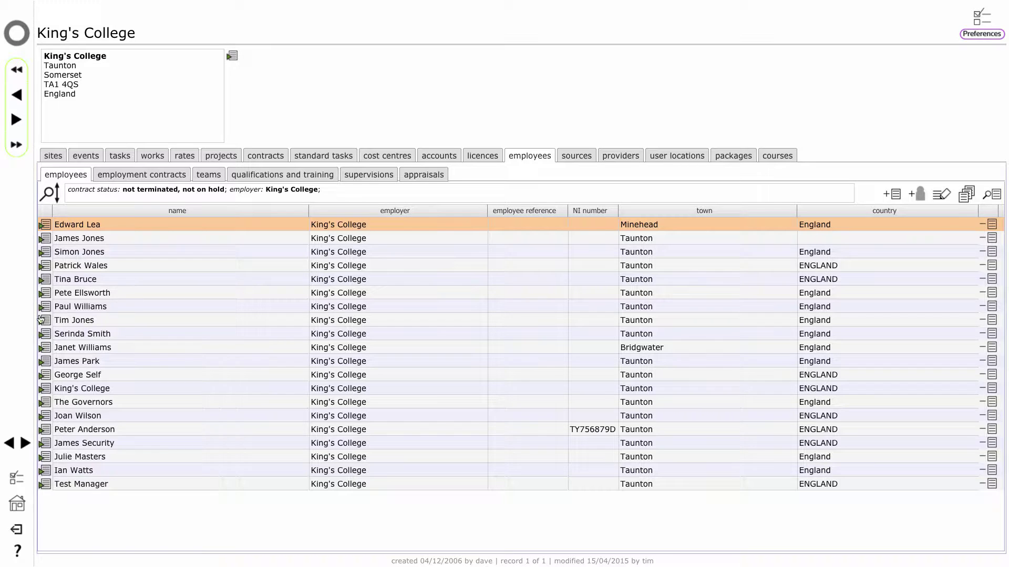
left_click(209, 178)
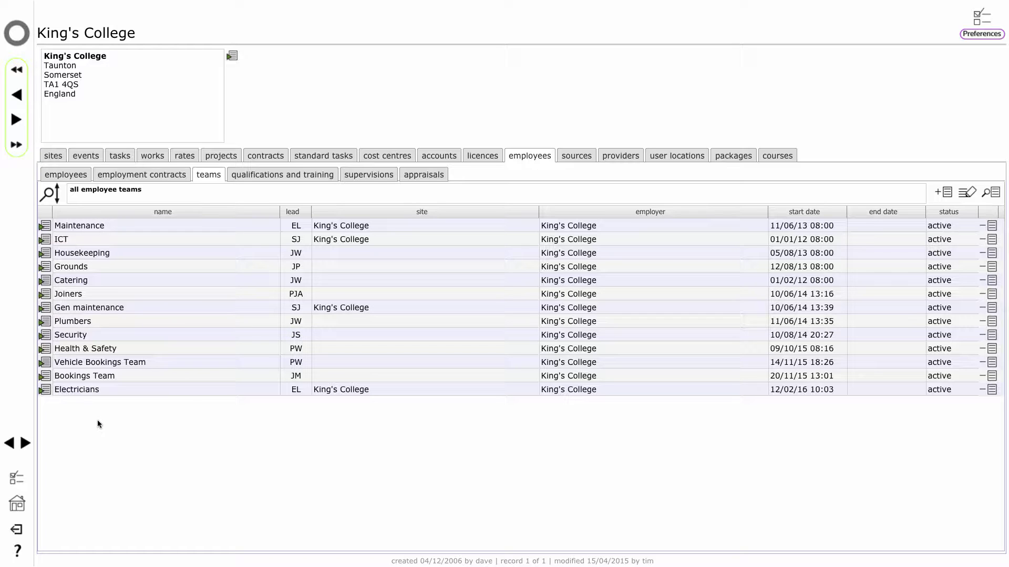
left_click(43, 228)
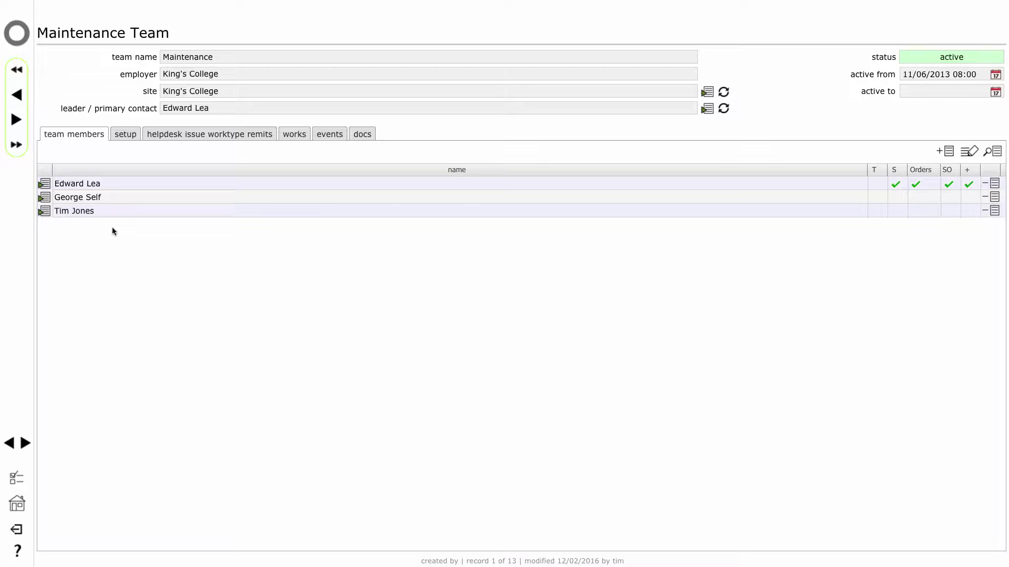
Add the new employee from the Contacts list as a Maintenance team member.
left_click(946, 152)
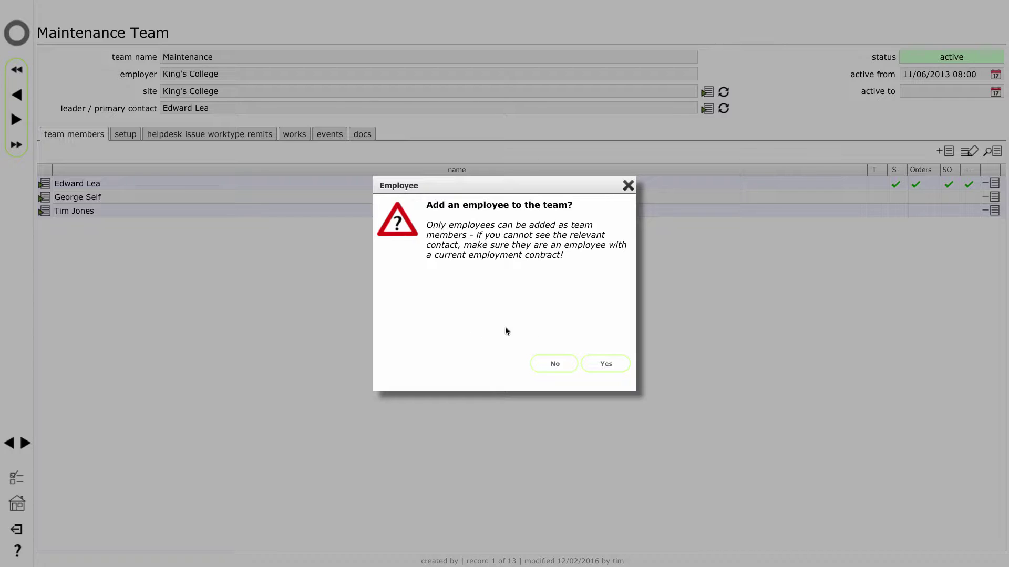
left_click(606, 362)
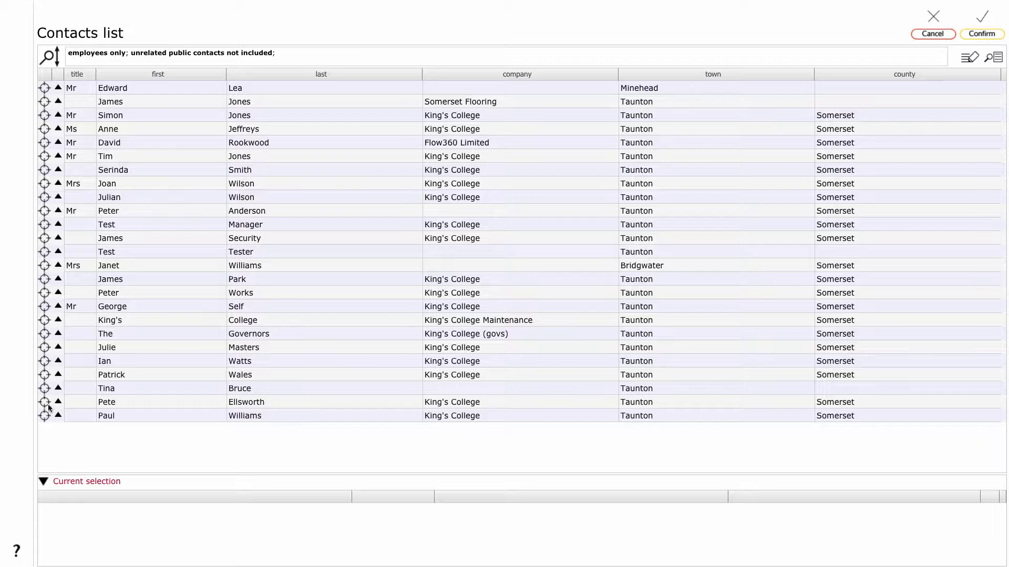
left_click(44, 416)
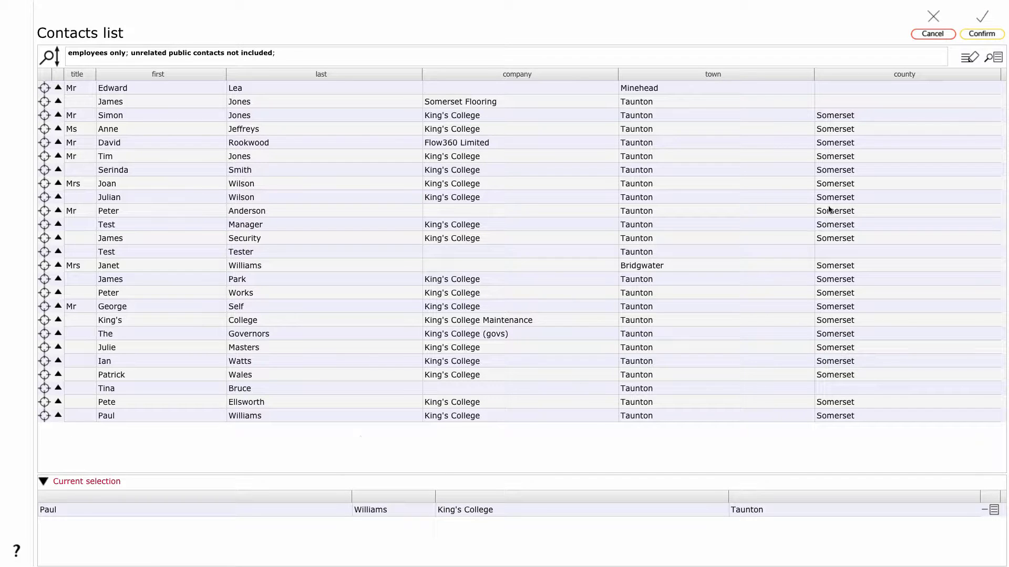
left_click(979, 31)
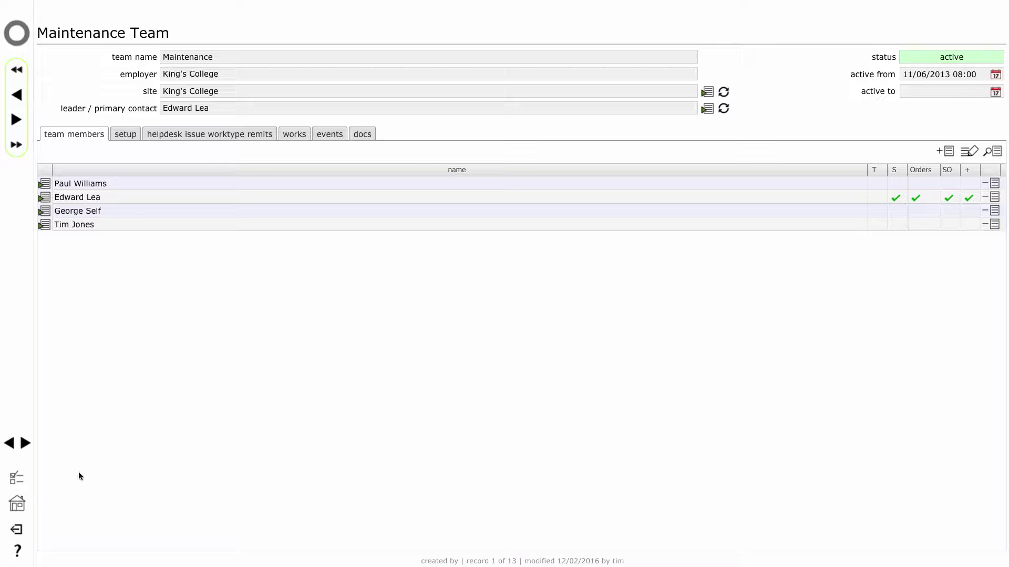
Return to the King's College client page and list its 13 active employee teams.
left_click(17, 505)
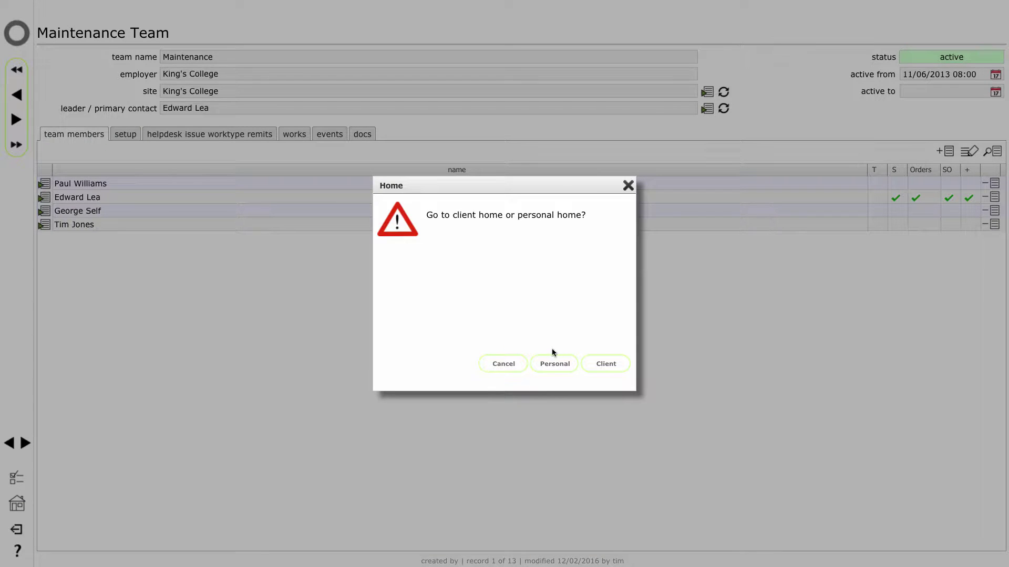
left_click(607, 362)
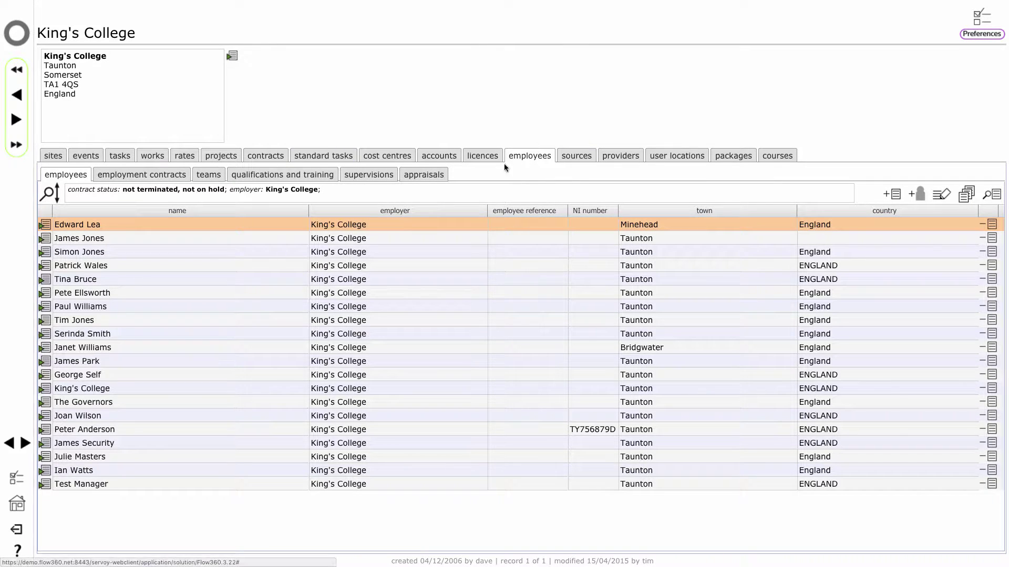
left_click(209, 175)
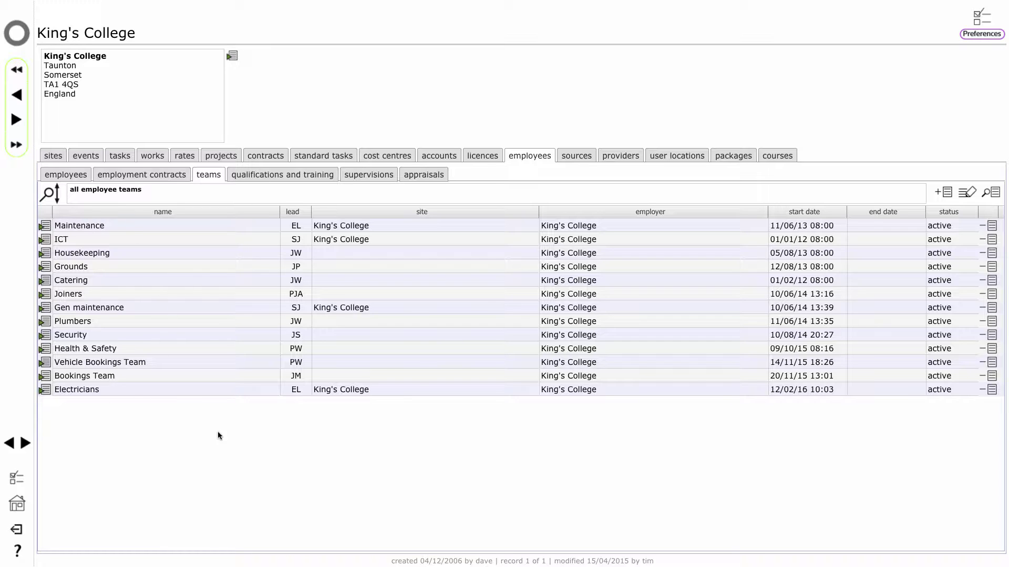
Create a King's College team named 'Porters', active from 10/03/2016.
left_click(944, 192)
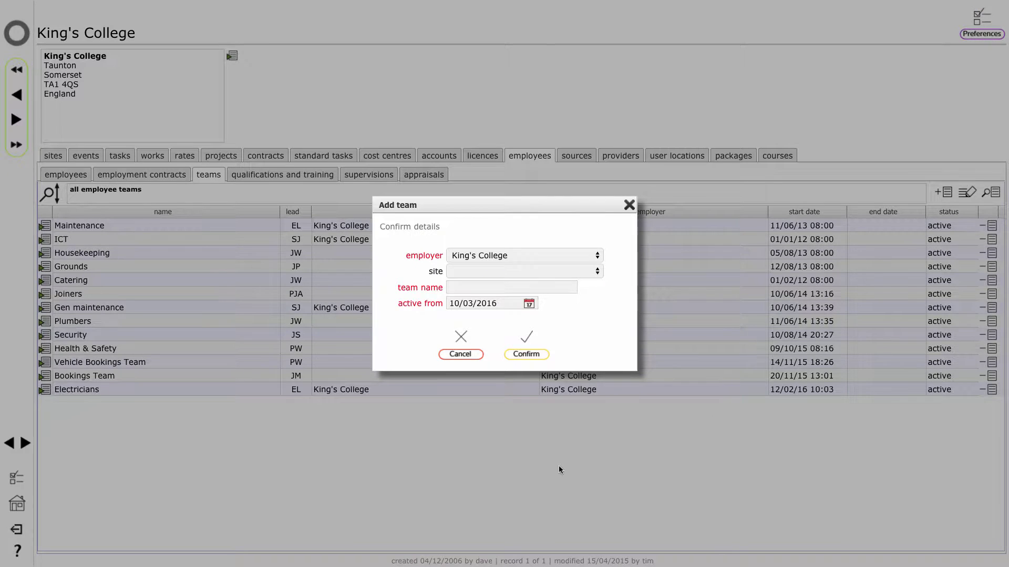
left_click(483, 287)
type("P")
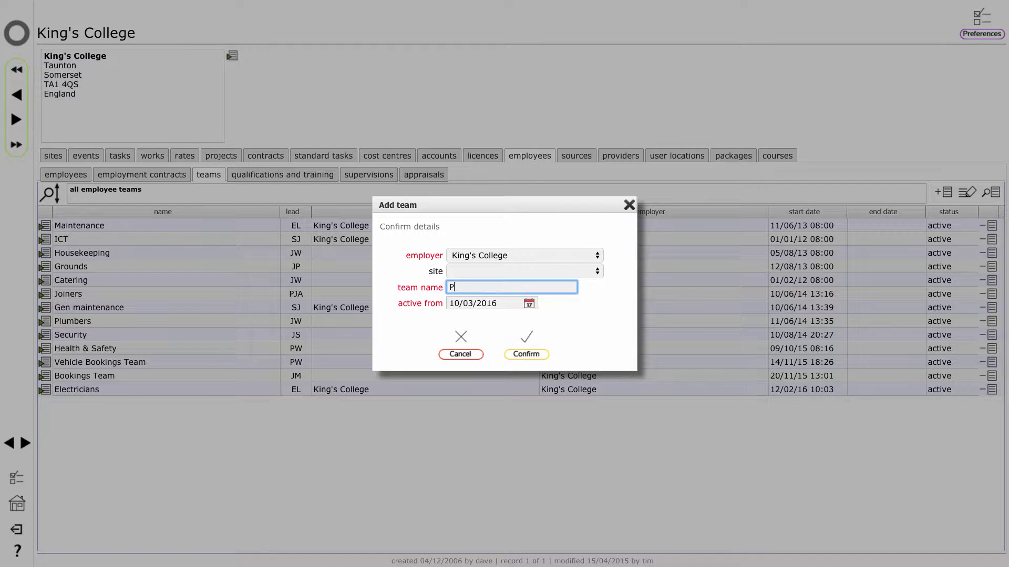
type("orters")
left_click(565, 319)
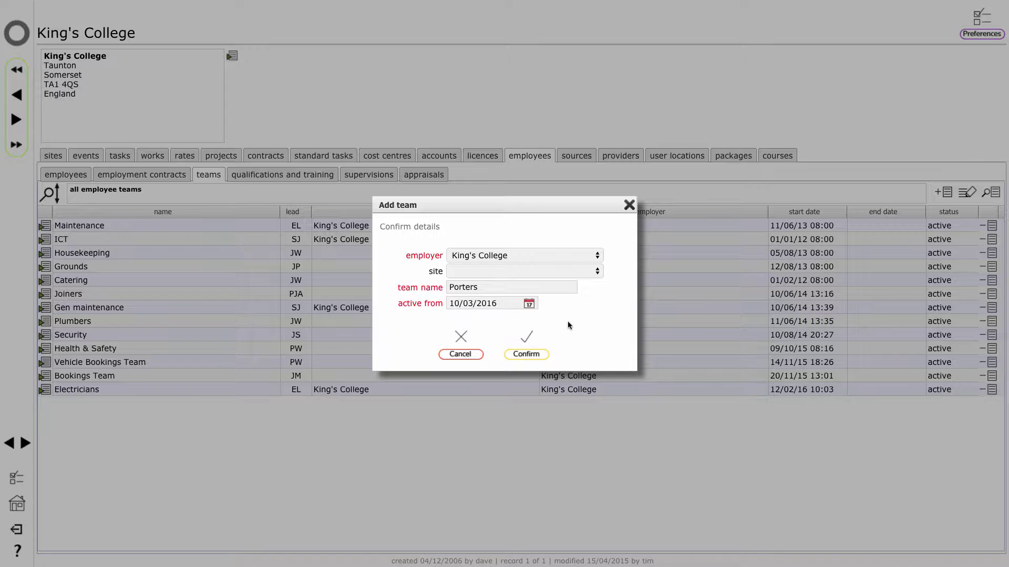
left_click(526, 354)
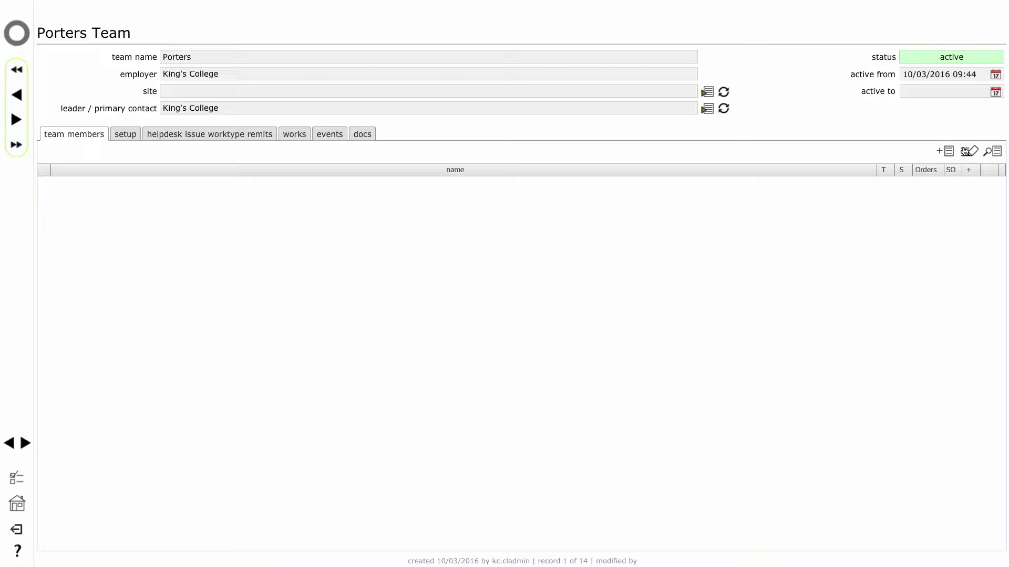
Add the new employee from the Contacts list as a Porters team member.
left_click(945, 151)
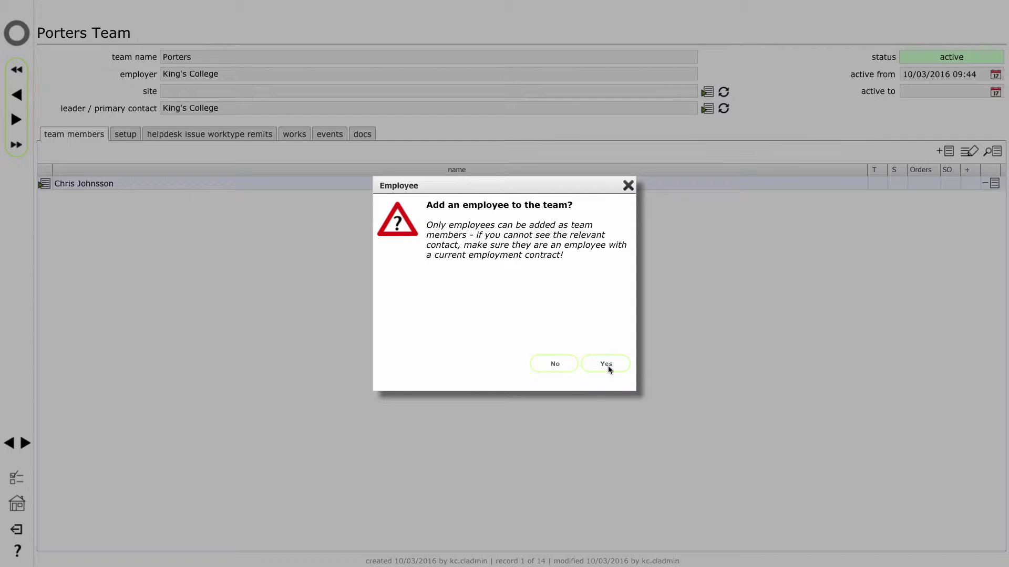
left_click(604, 365)
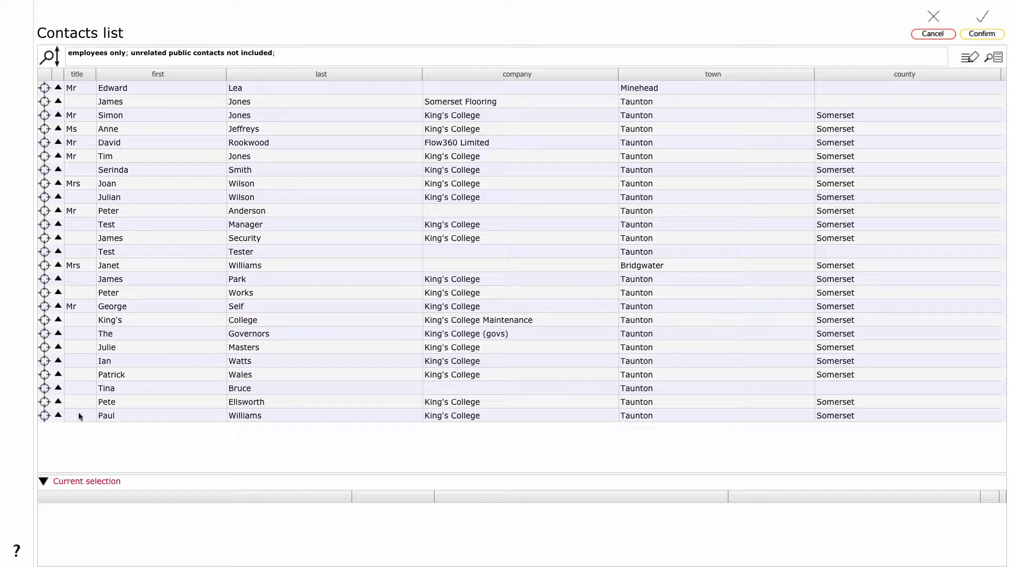
left_click(44, 415)
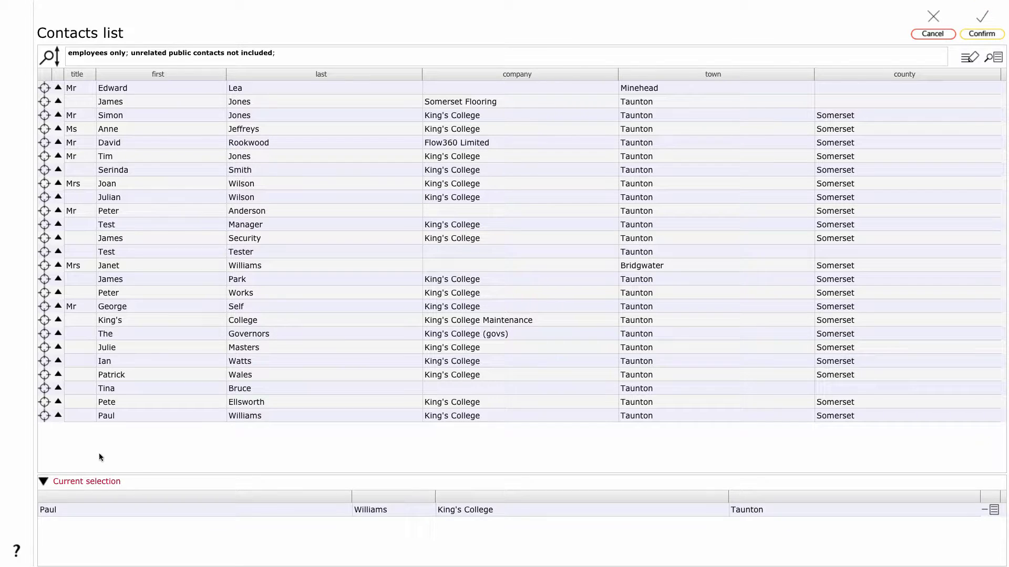
left_click(980, 34)
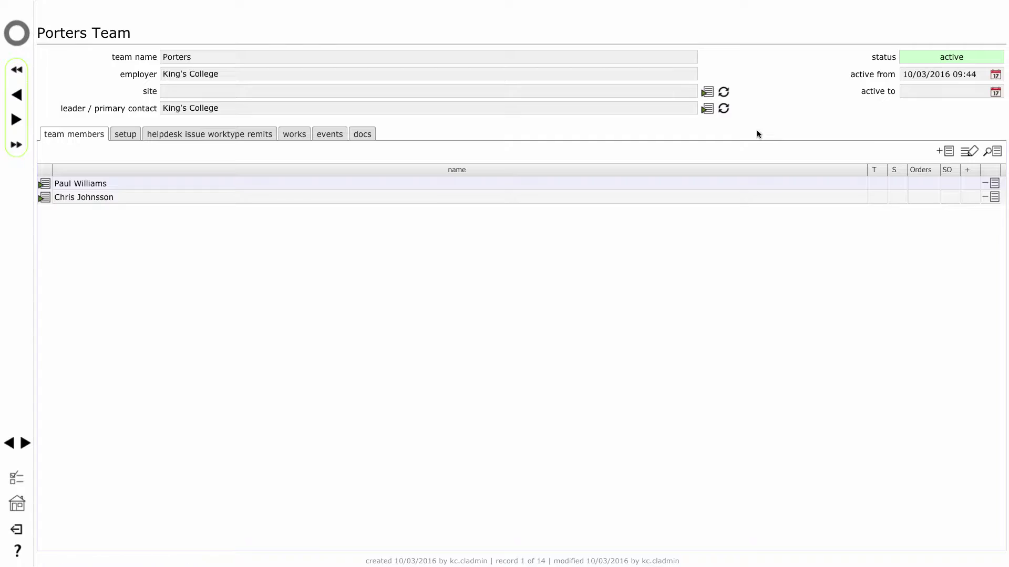
Set the new employee as the Porters team's leader and primary contact.
left_click(724, 109)
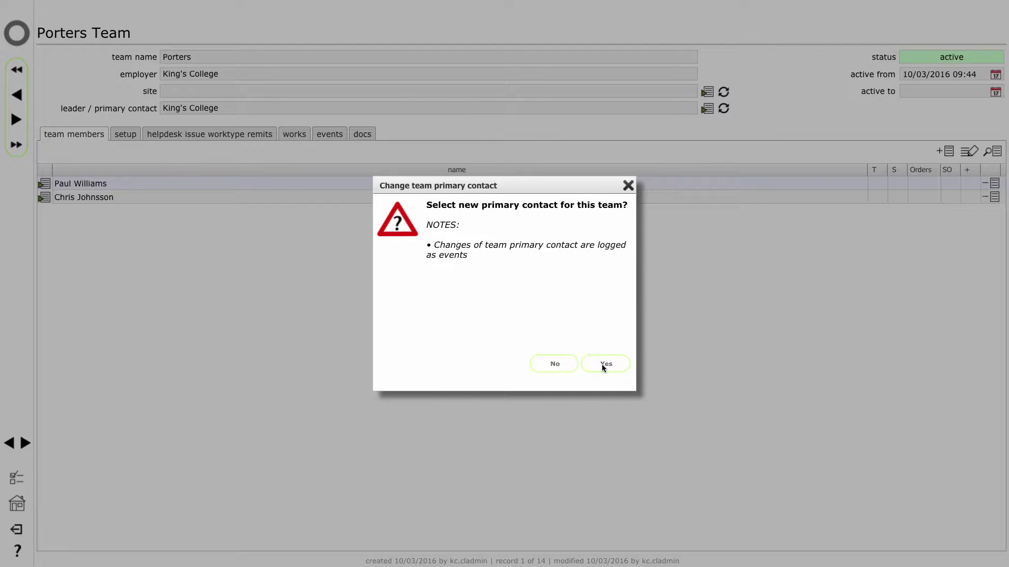
left_click(605, 365)
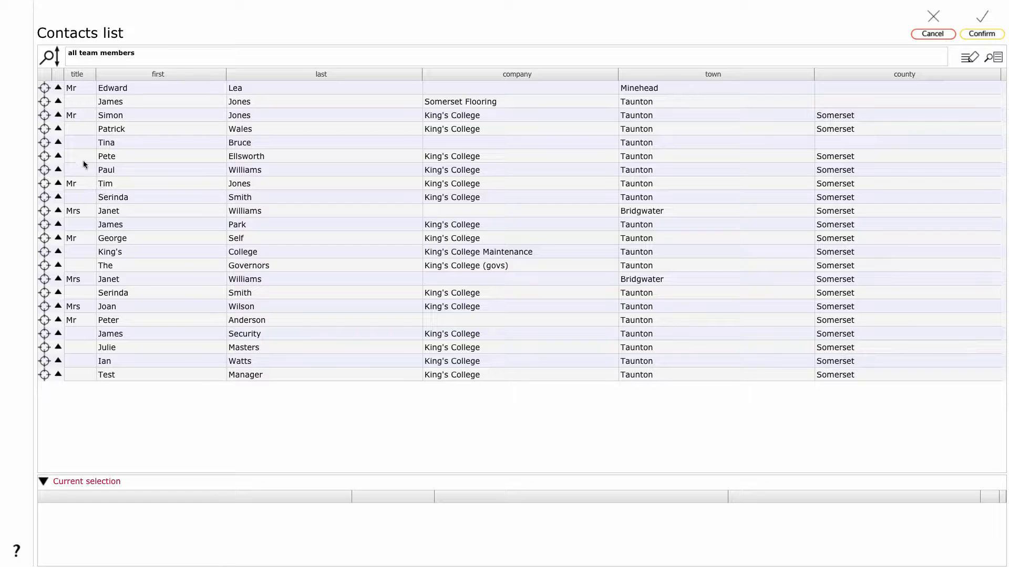
left_click(45, 172)
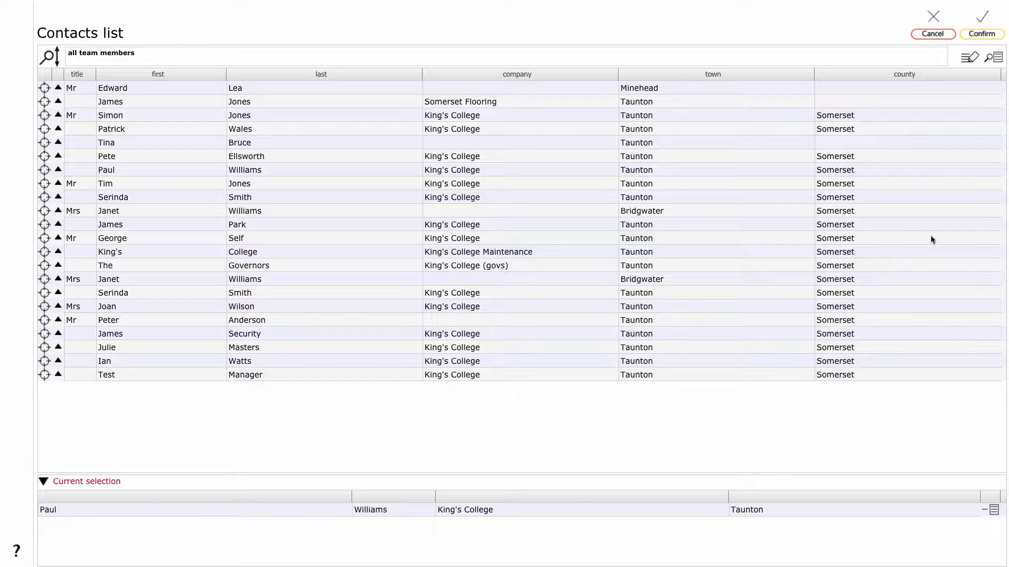
left_click(980, 34)
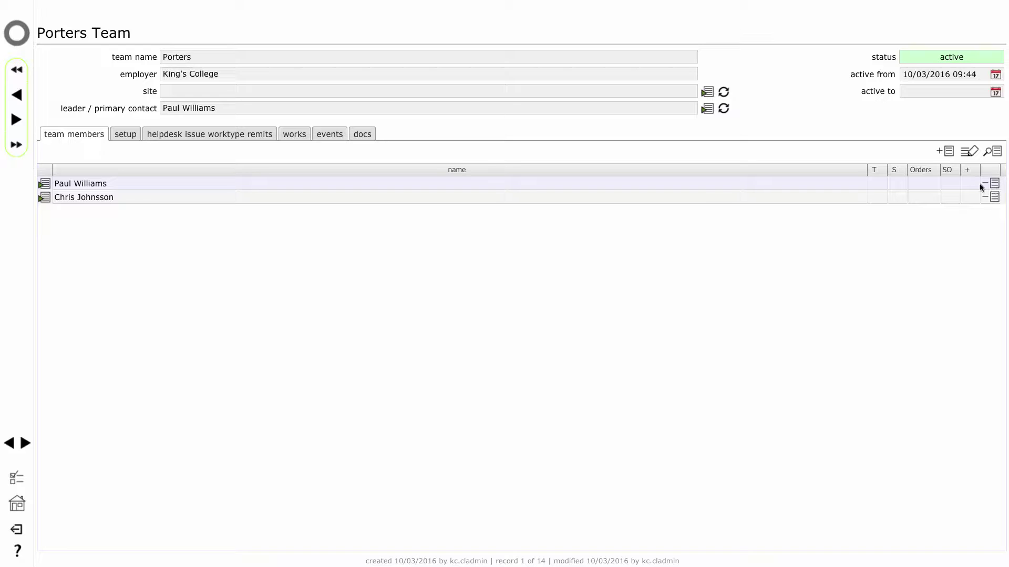
Remove the other existing member from the Porters team.
left_click(993, 197)
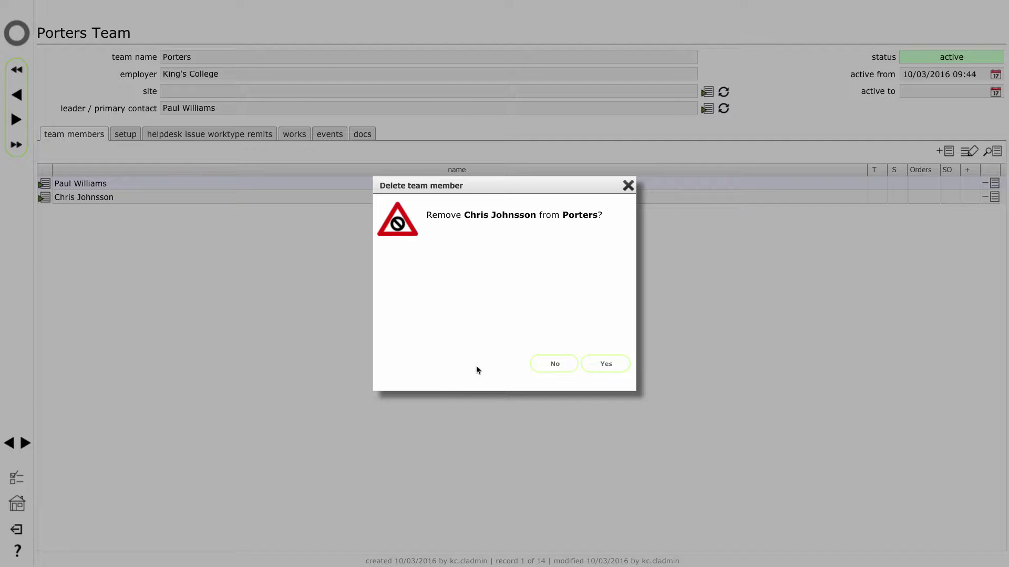
left_click(605, 364)
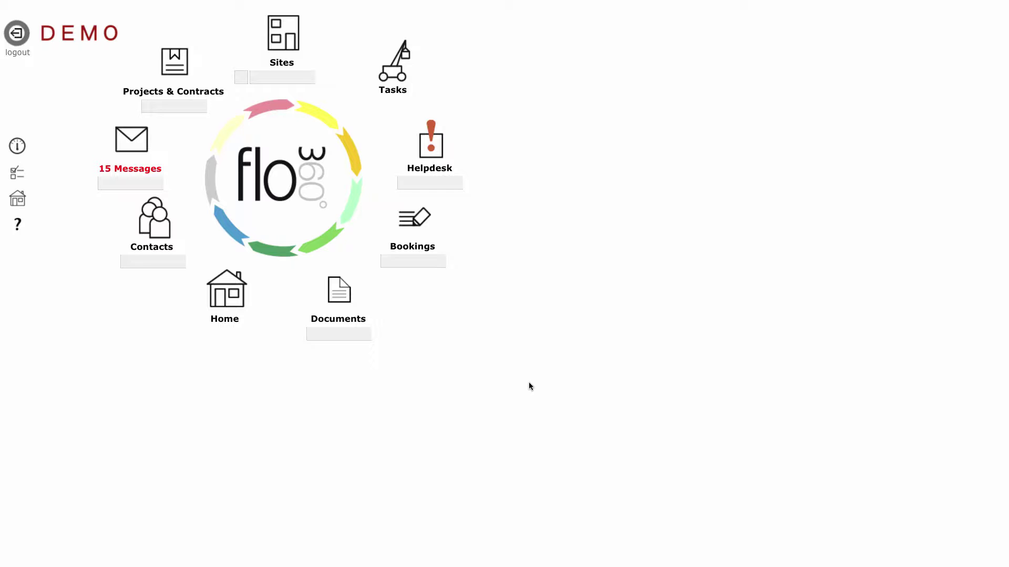
Search Contacts for the new employee by name and open his contact record.
left_click(149, 260)
left_click(150, 260)
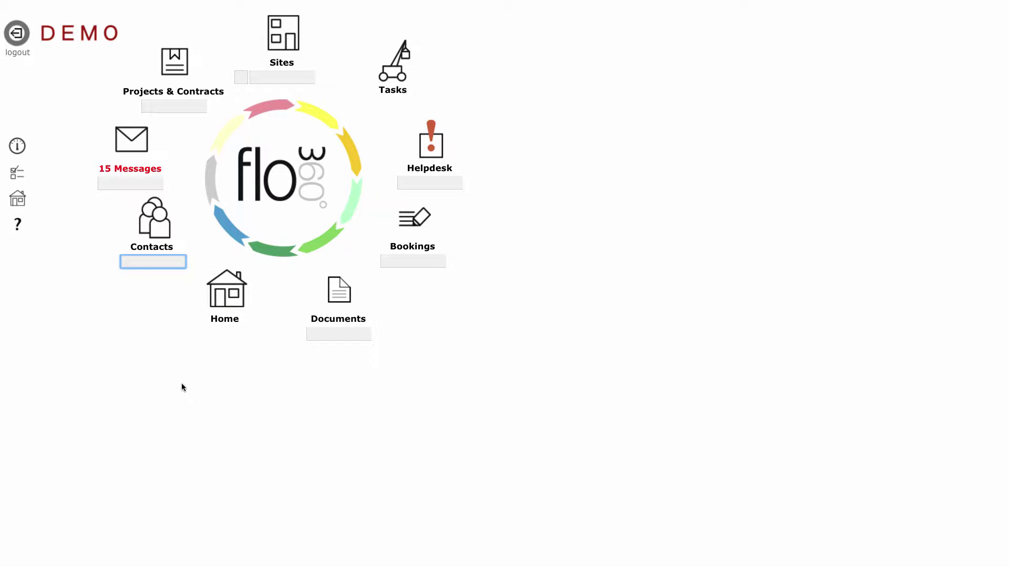
key("Return")
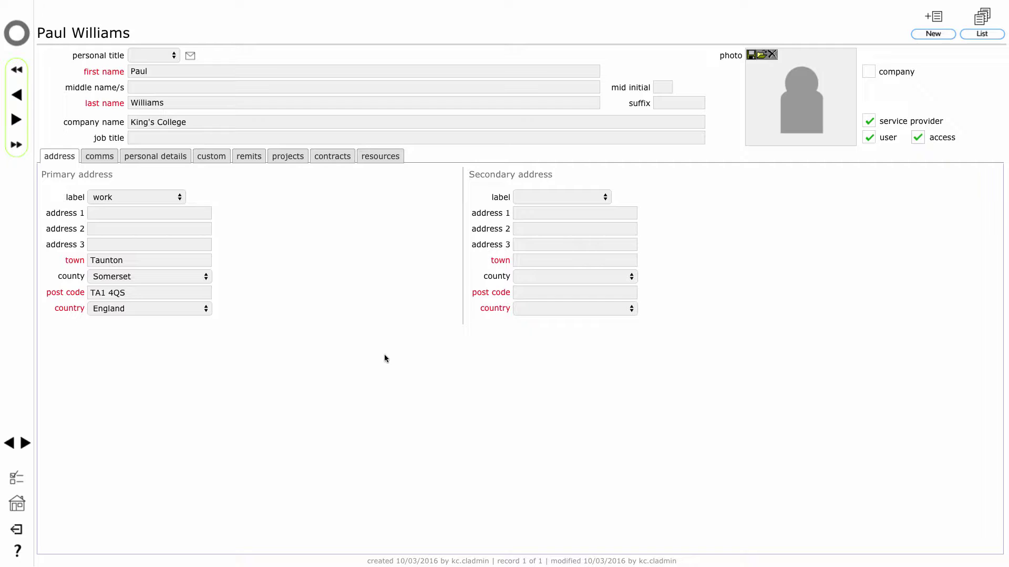
Show the contact's remits and request the default global remit set.
left_click(251, 157)
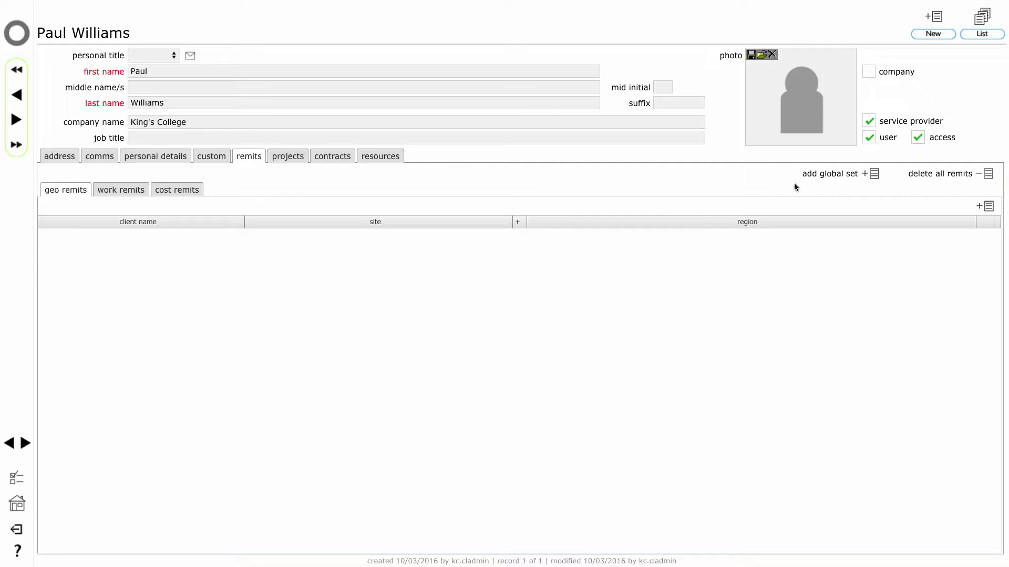
left_click(873, 174)
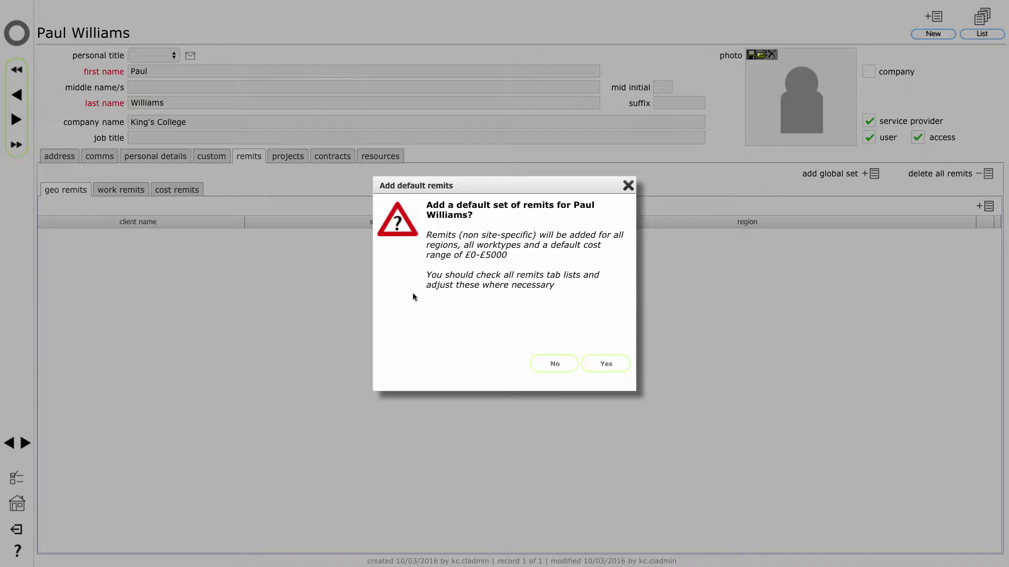
Accept the default remits for all regions, worktypes and £0–£5000 costs, then view work remits.
left_click(604, 363)
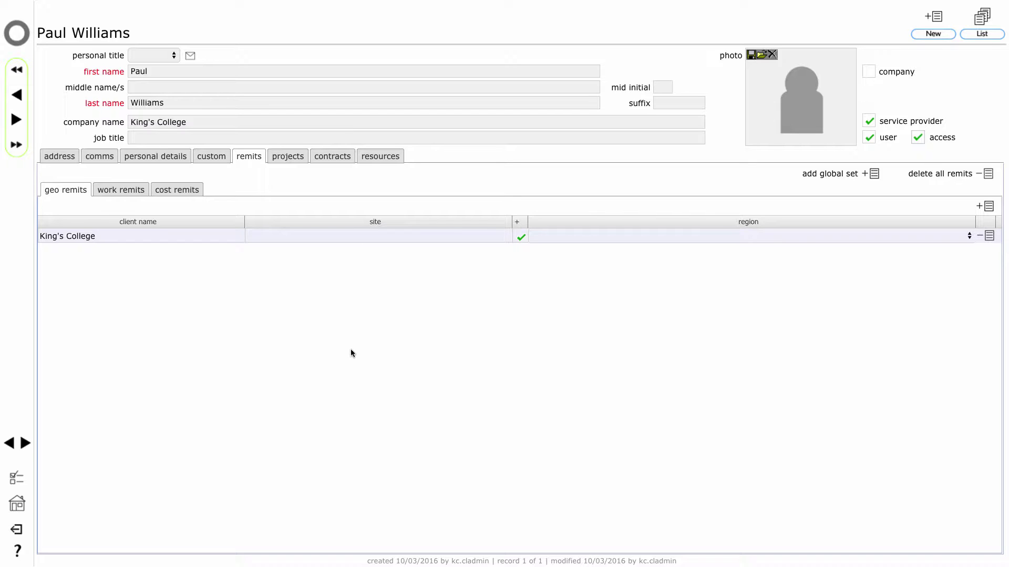
left_click(133, 193)
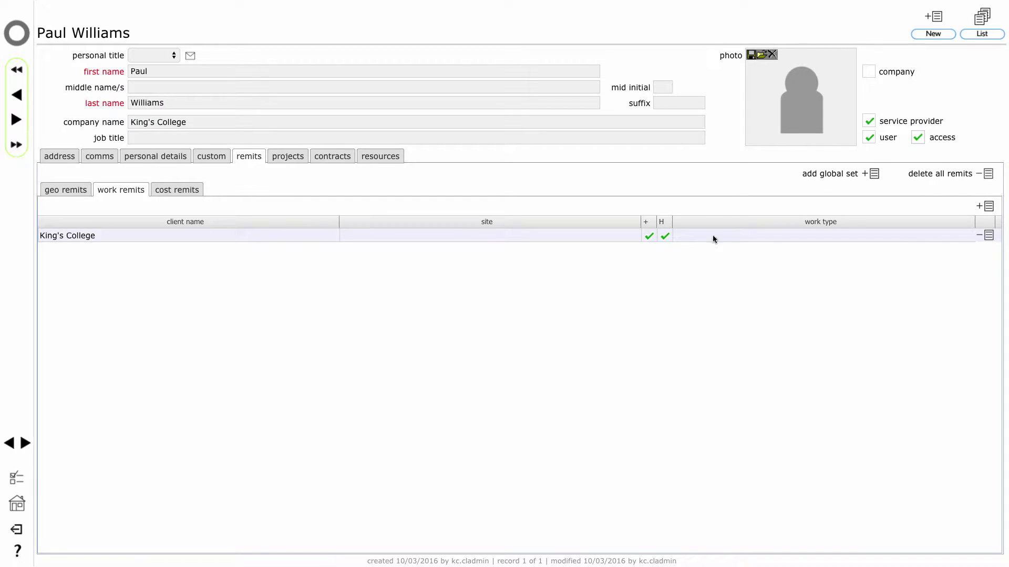
Delete the existing King's College work remit and add a new one with work type 'electrical'.
left_click(988, 235)
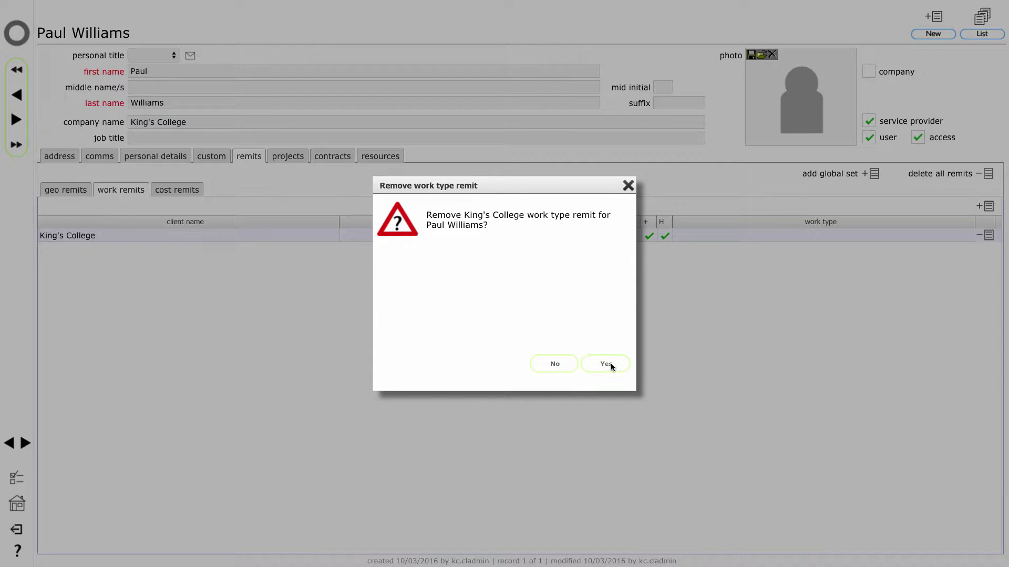
left_click(609, 365)
left_click(987, 207)
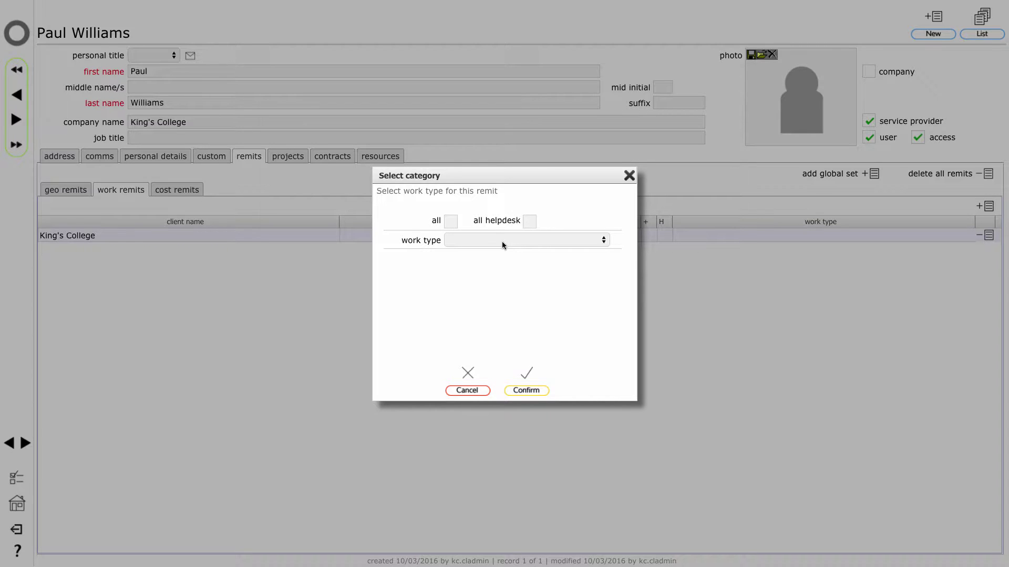
left_click(502, 240)
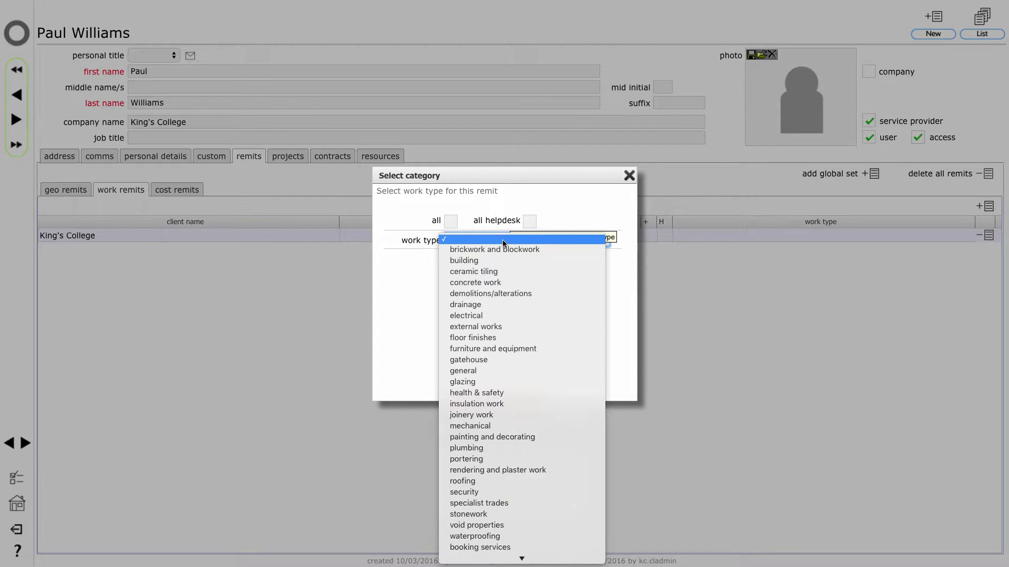
left_click(558, 317)
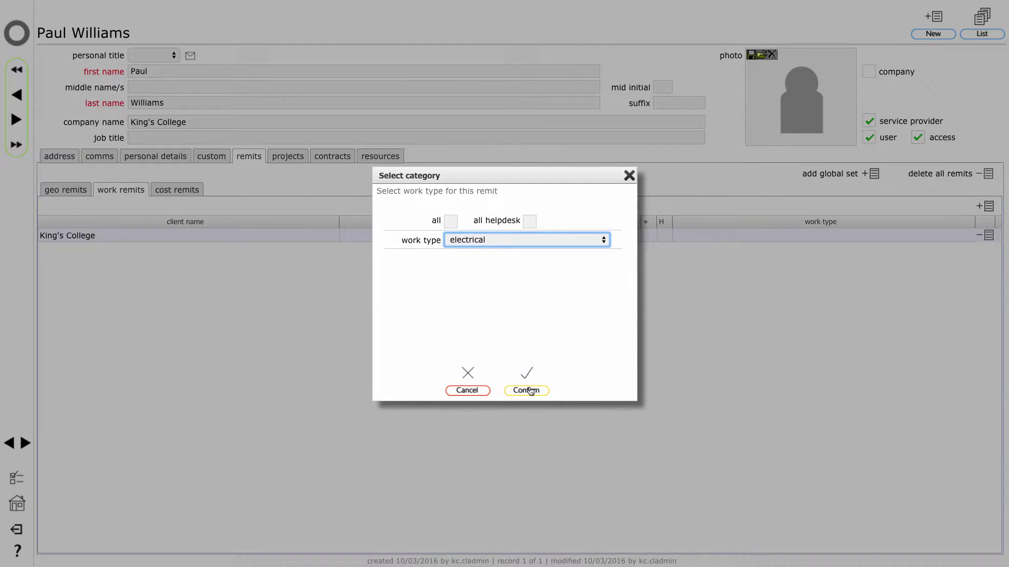
left_click(534, 389)
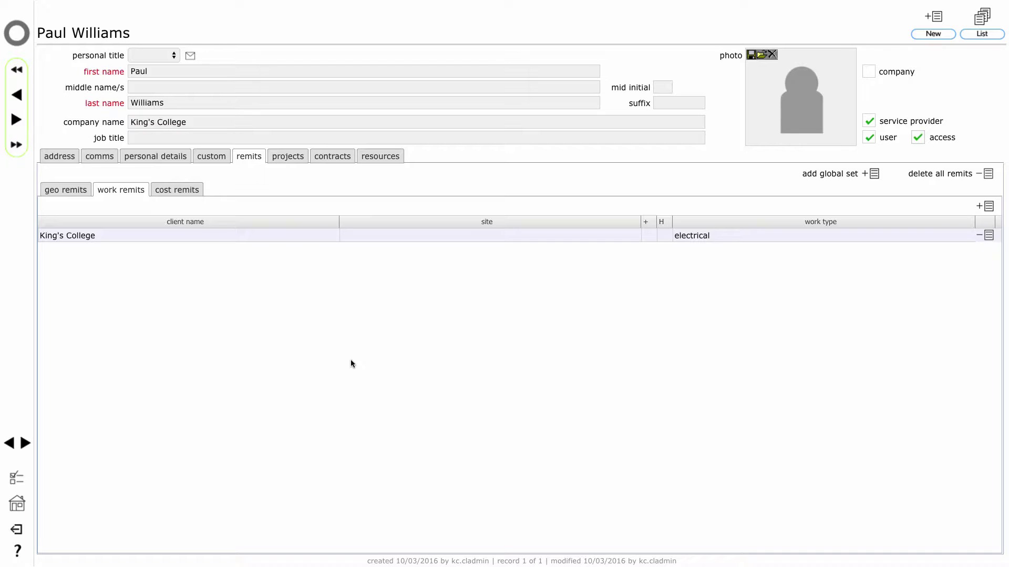
Replace the electrical work remit with an 'all helpdesk' King's College remit, then view cost remits.
left_click(985, 236)
left_click(597, 364)
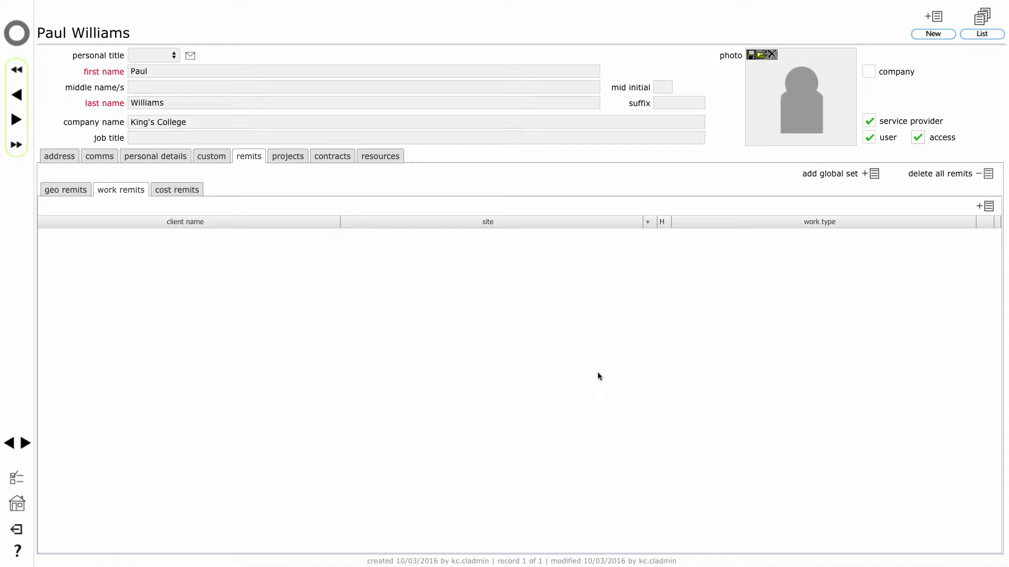
left_click(988, 208)
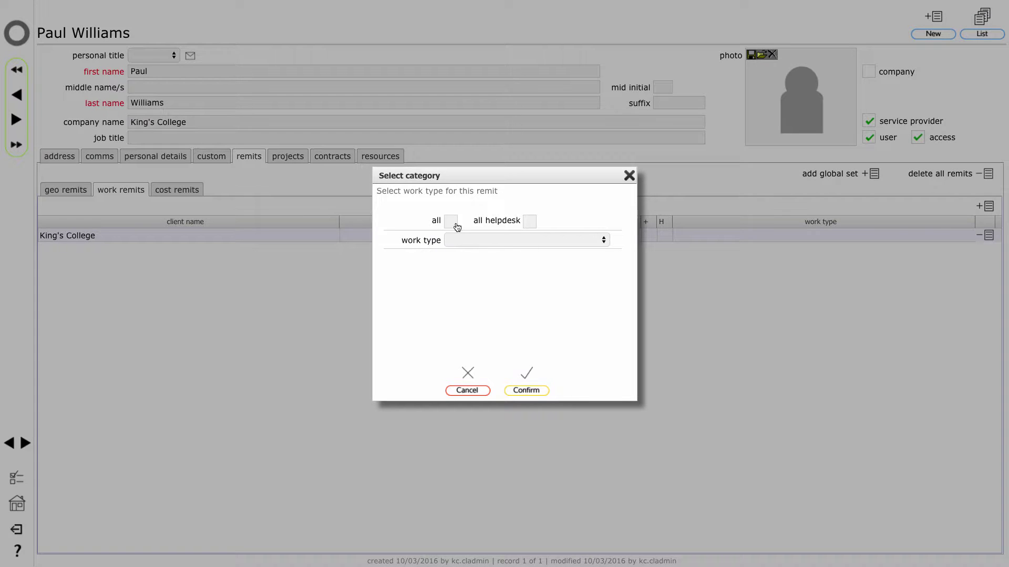
left_click(529, 221)
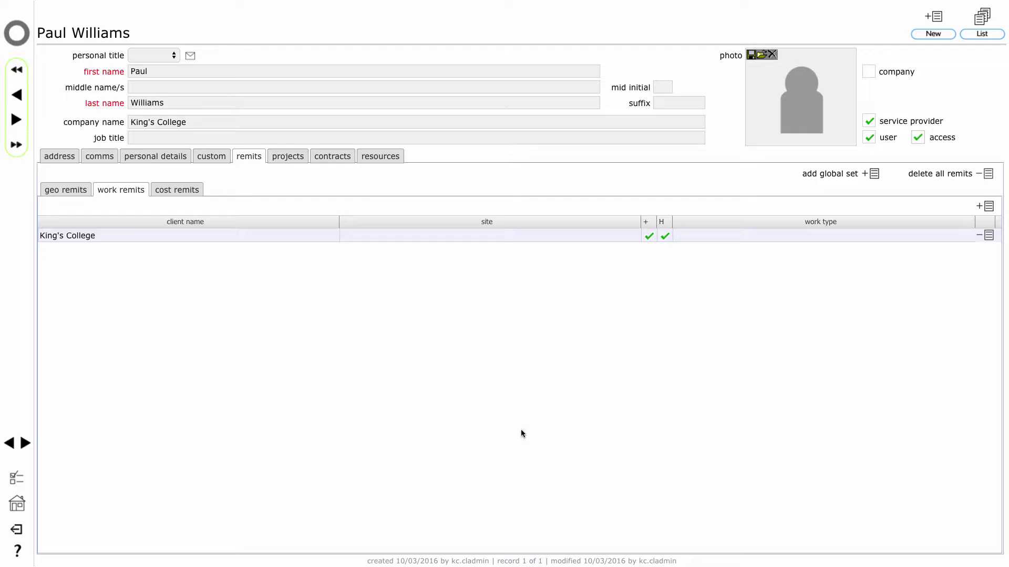
left_click(179, 193)
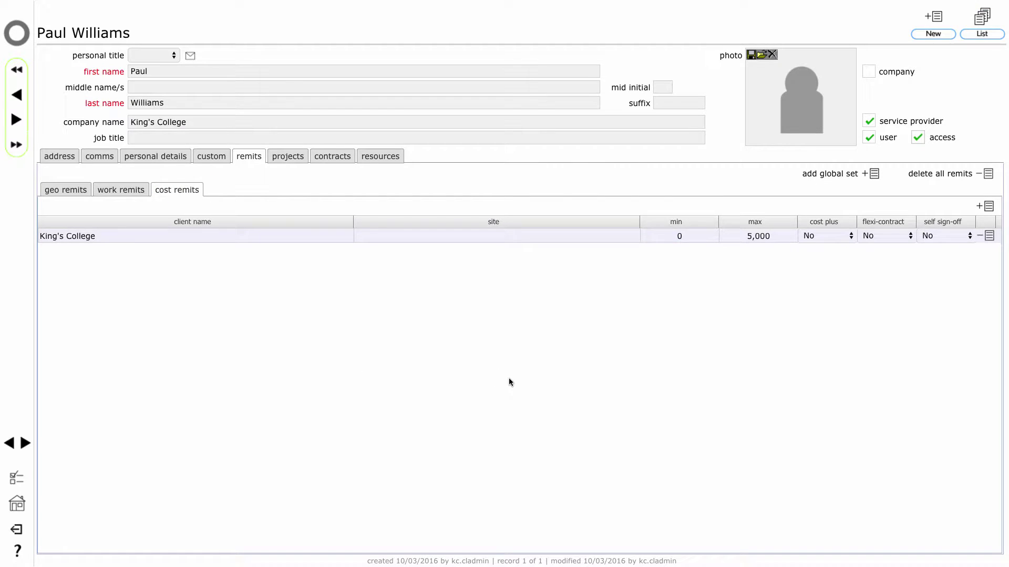
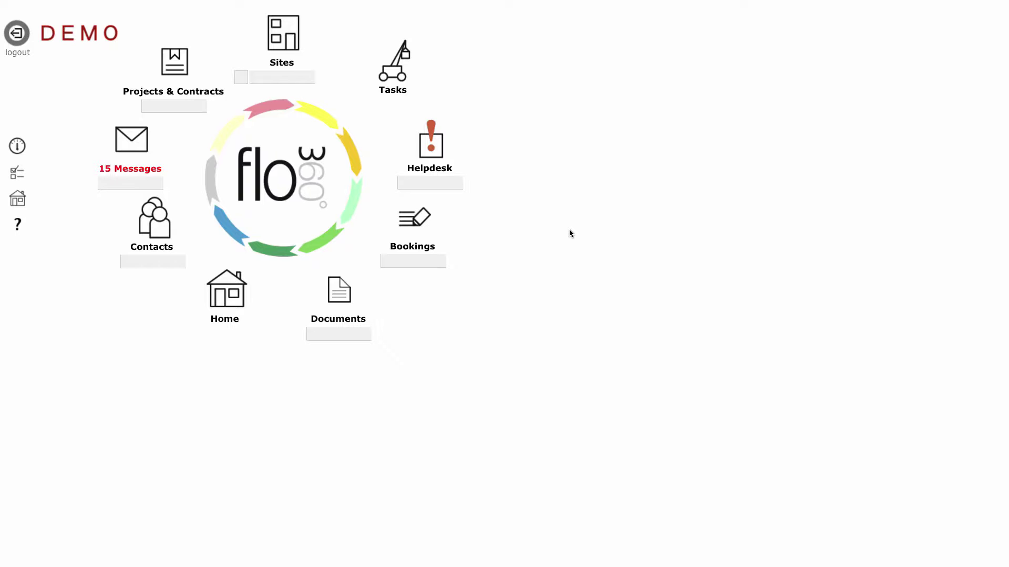
Open the Porters team record from the King's College client's employee teams list.
left_click(228, 301)
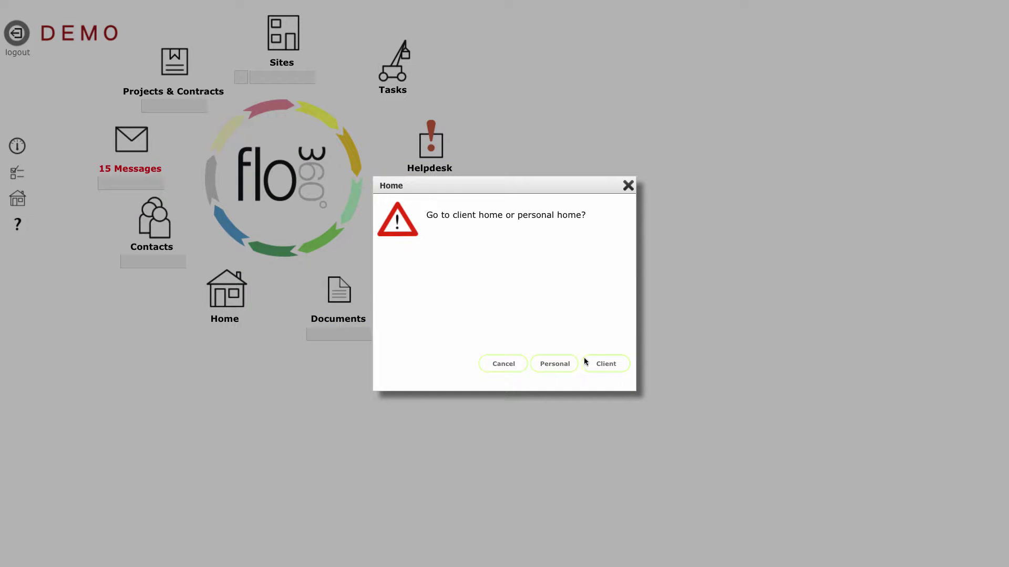
left_click(604, 363)
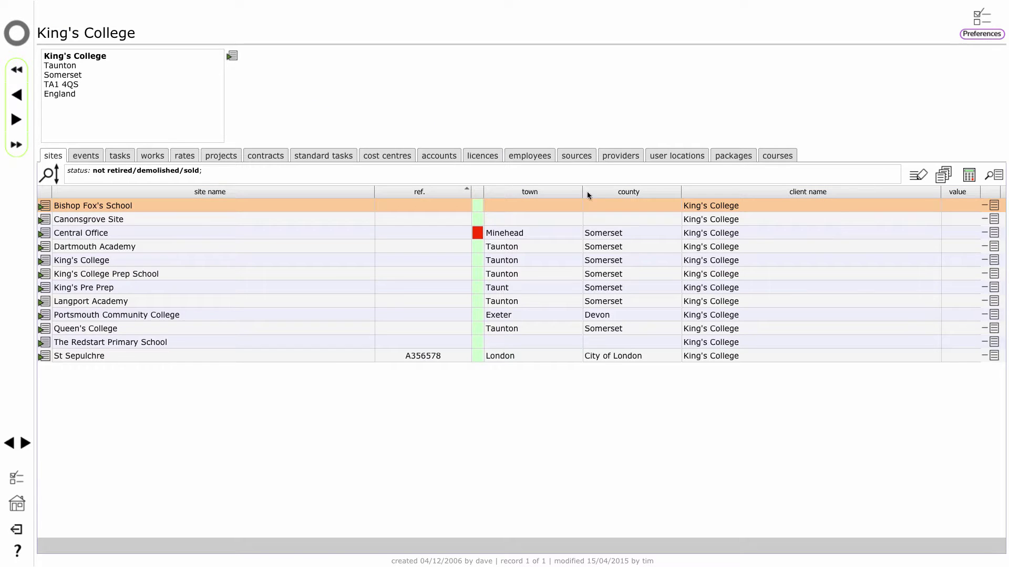
left_click(535, 156)
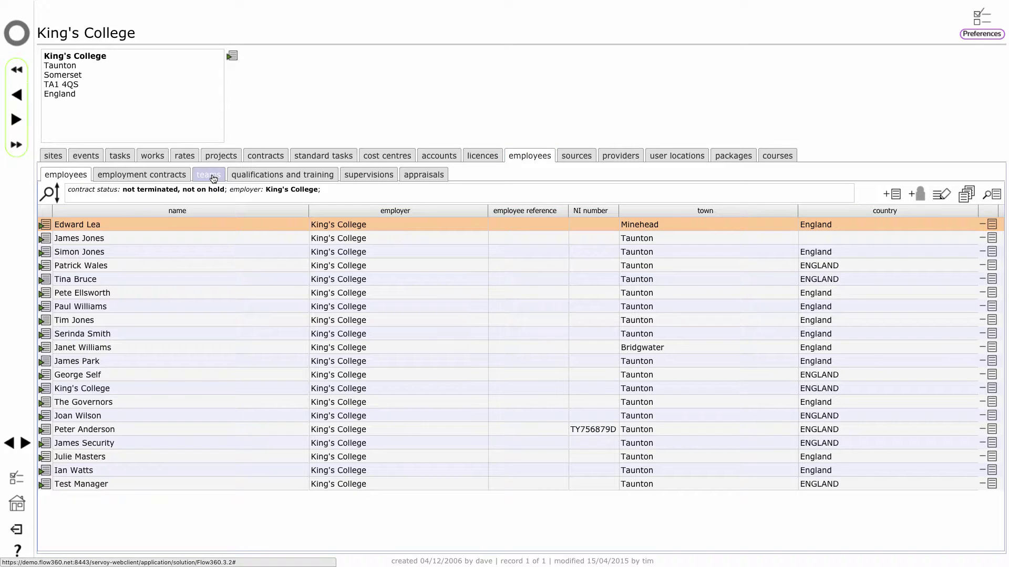
left_click(211, 175)
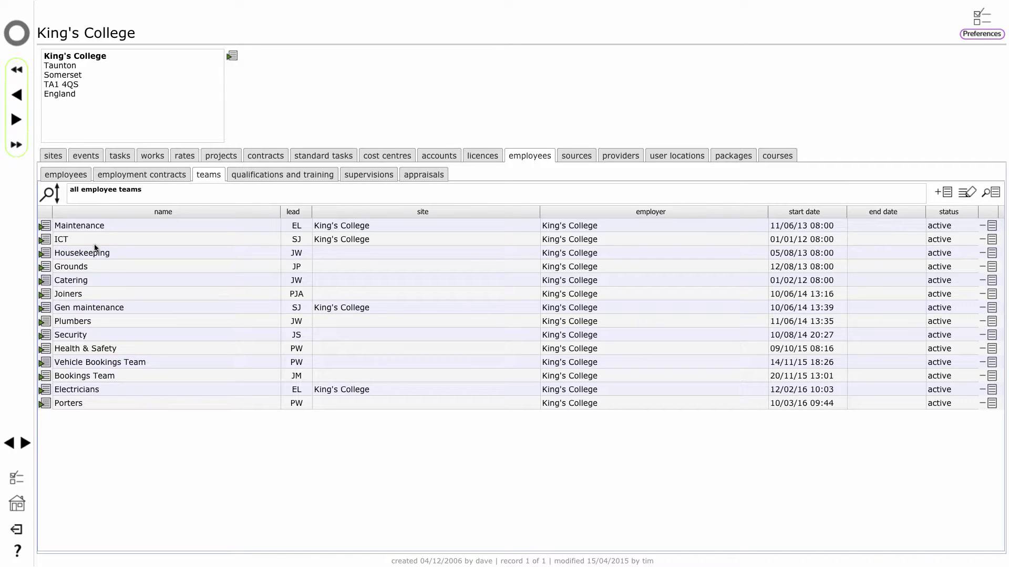
left_click(46, 403)
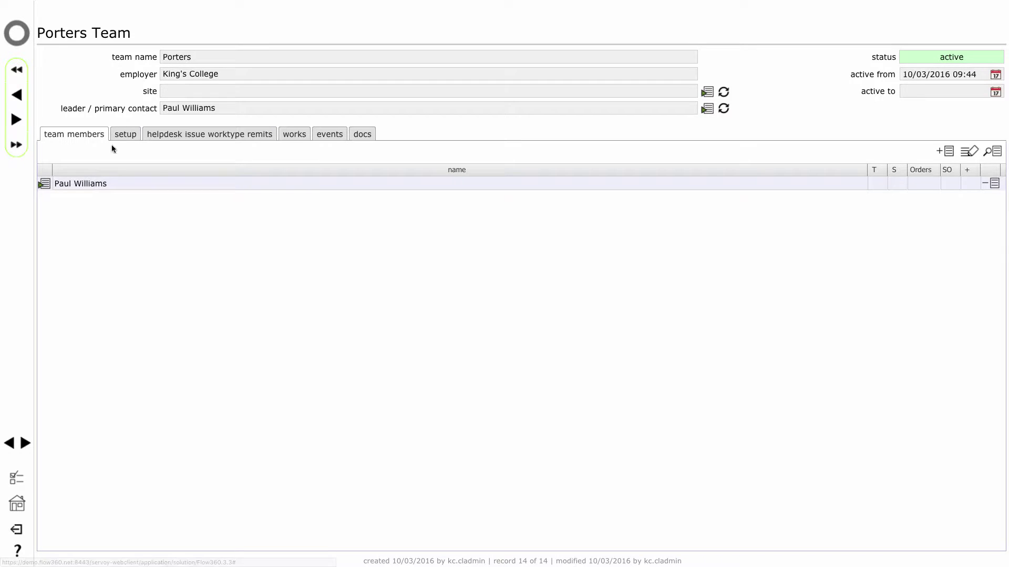
Enter the team e-mail address in the Porters team's setup details.
left_click(126, 135)
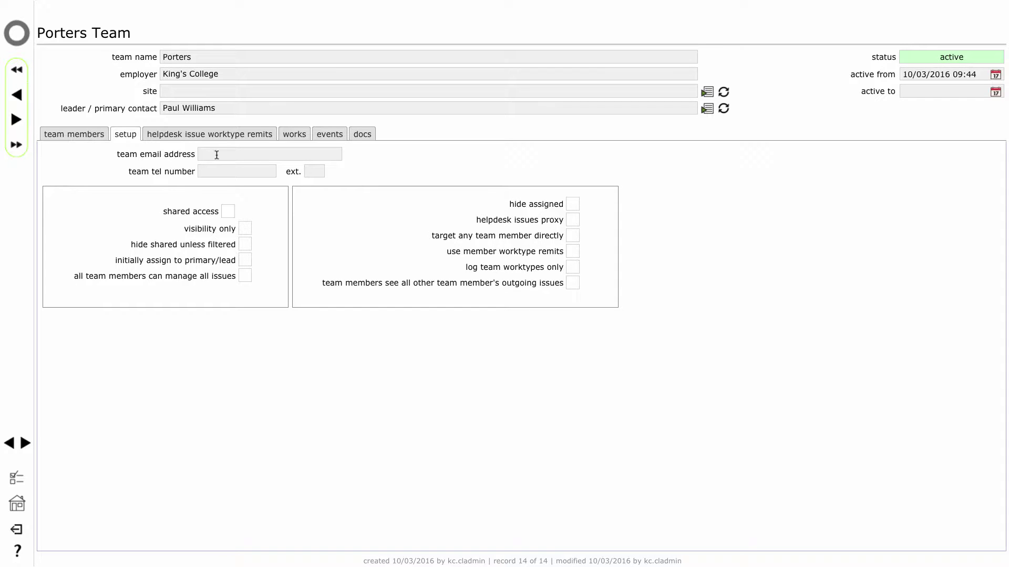
left_click(269, 157)
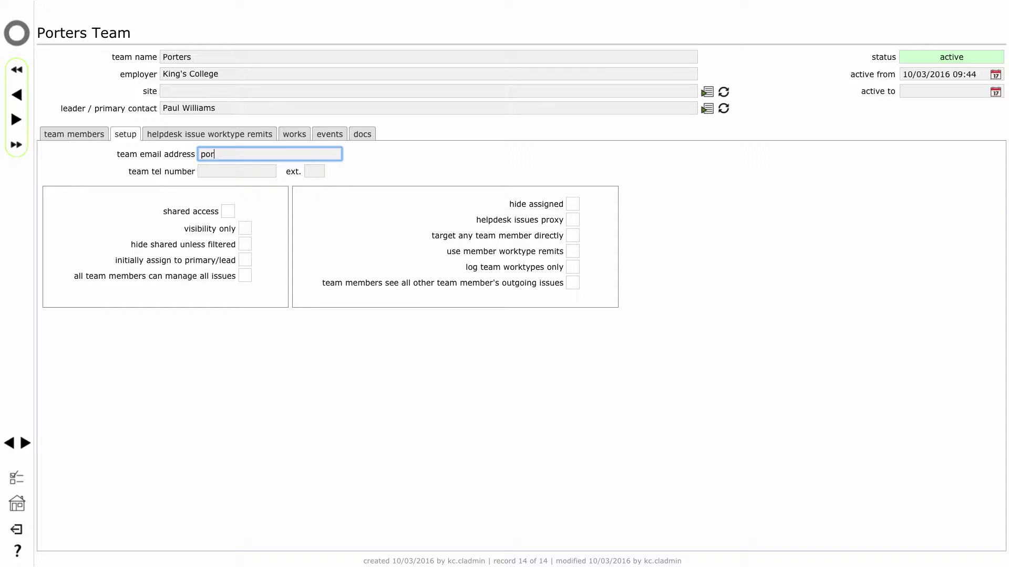
left_click(413, 371)
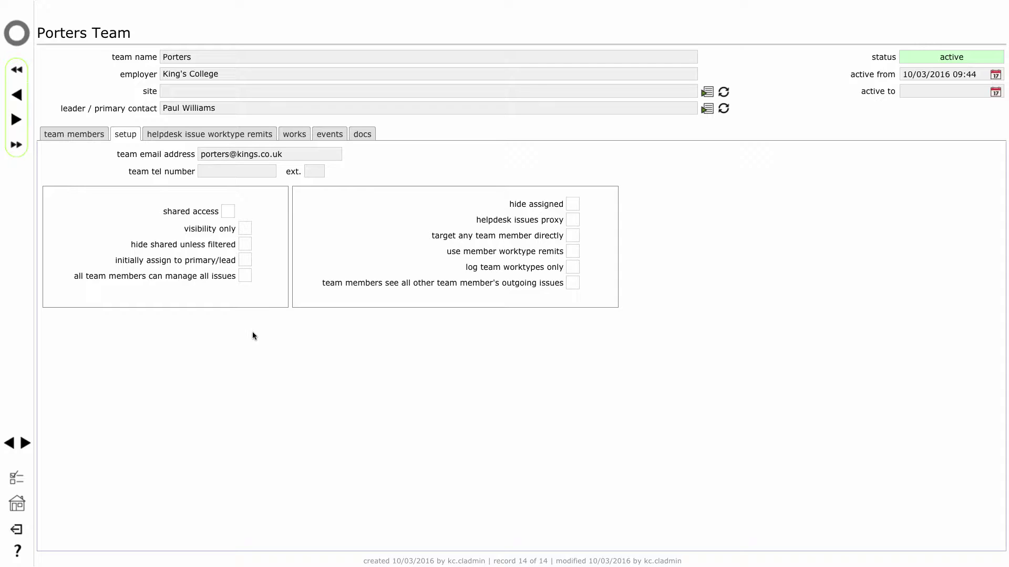
Tick shared access in the Porters team setup, leaving other options unchecked.
left_click(228, 211)
mouse_move(249, 230)
mouse_move(568, 204)
mouse_move(575, 238)
left_click(572, 252)
mouse_move(570, 285)
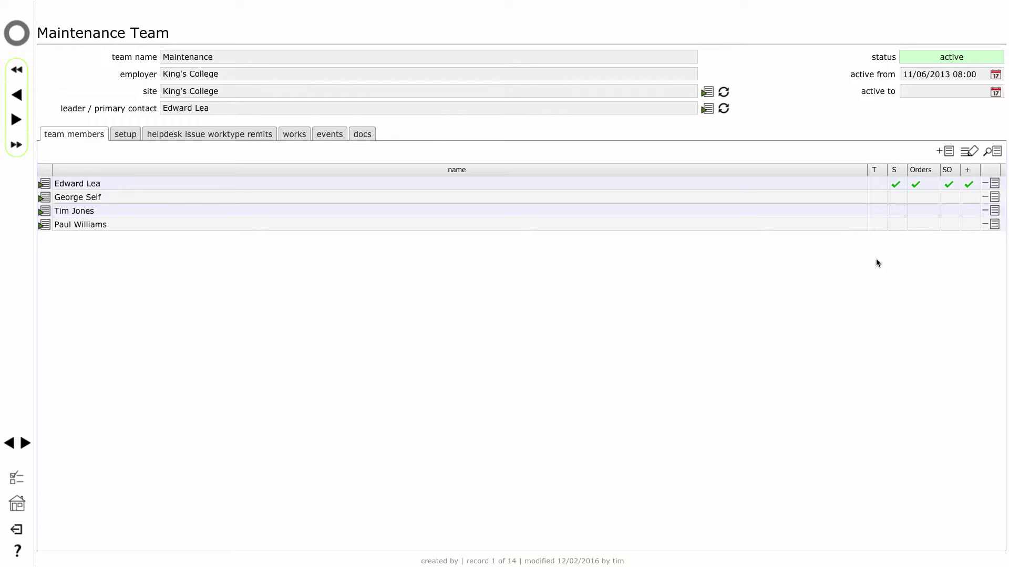
Inspect the T column of the Maintenance team's four-member list.
mouse_move(876, 188)
Bring up the help tip for the SO check mark.
mouse_move(952, 184)
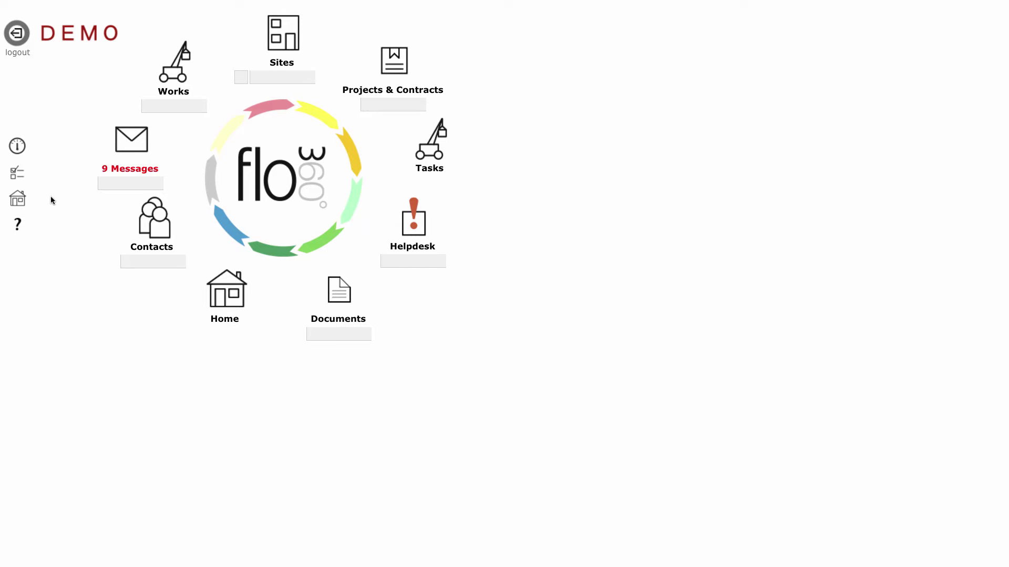
Show the current user's general / helpdesk settings in Preferences.
left_click(18, 175)
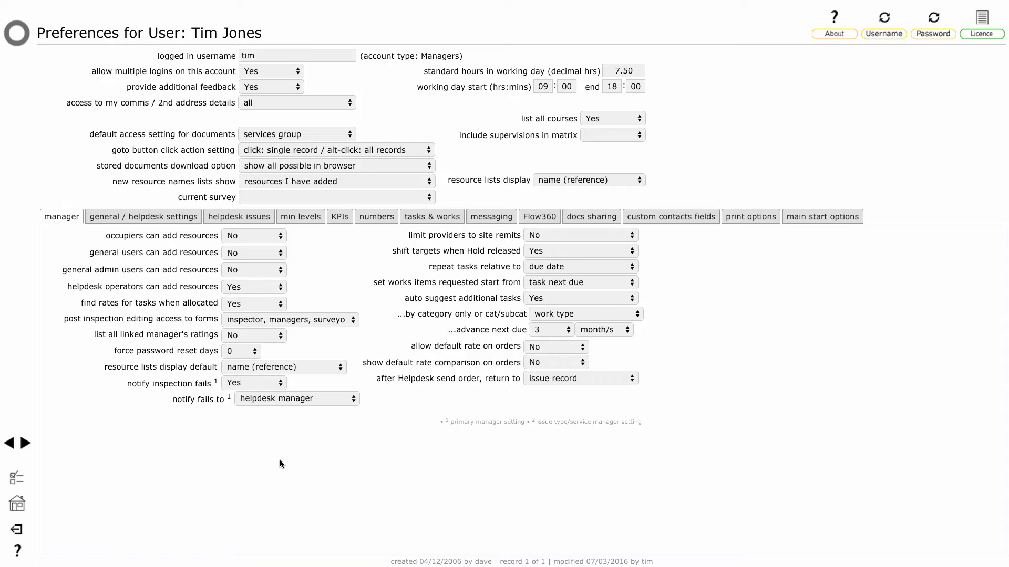
left_click(163, 217)
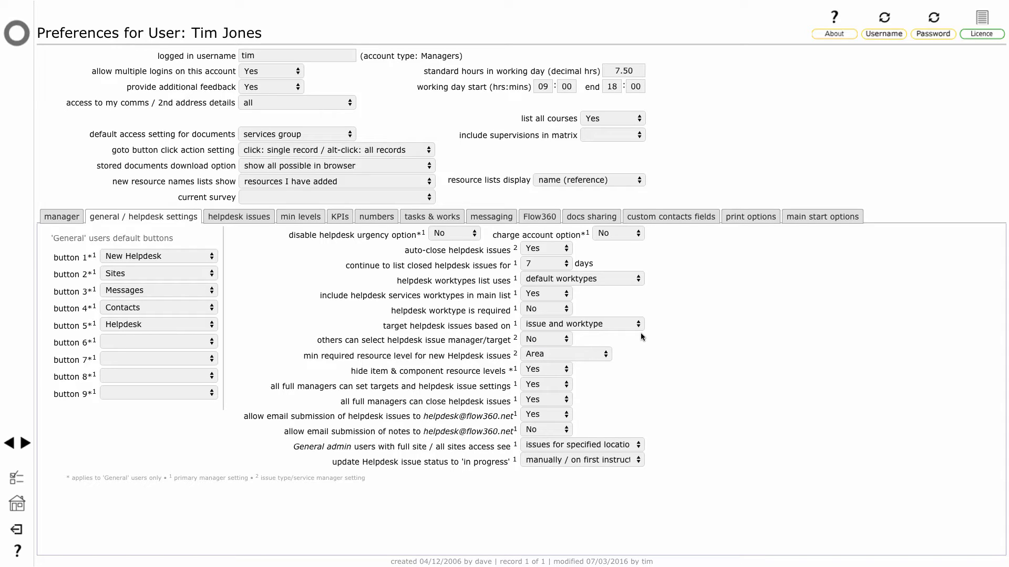
left_click(633, 325)
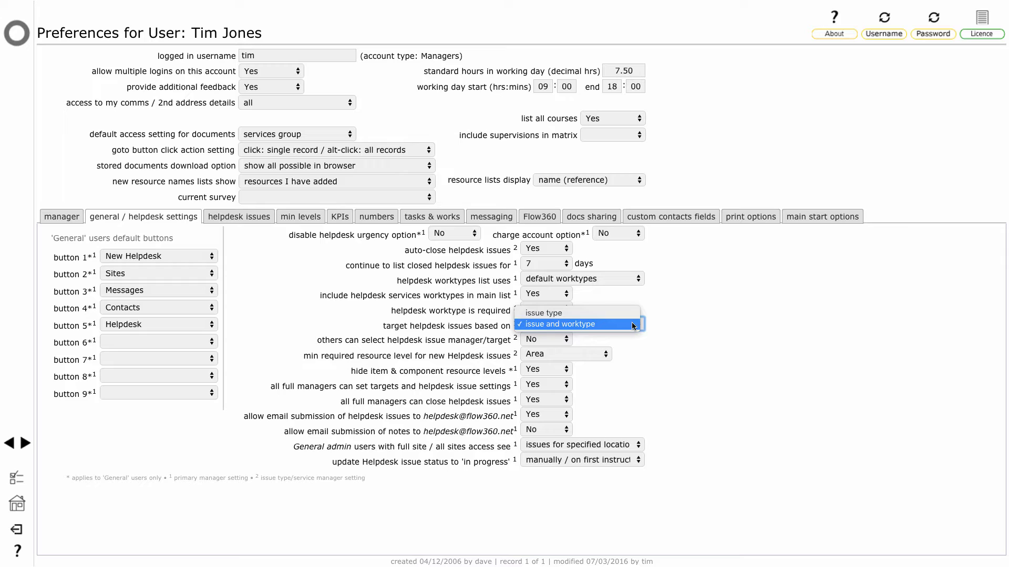
left_click(689, 346)
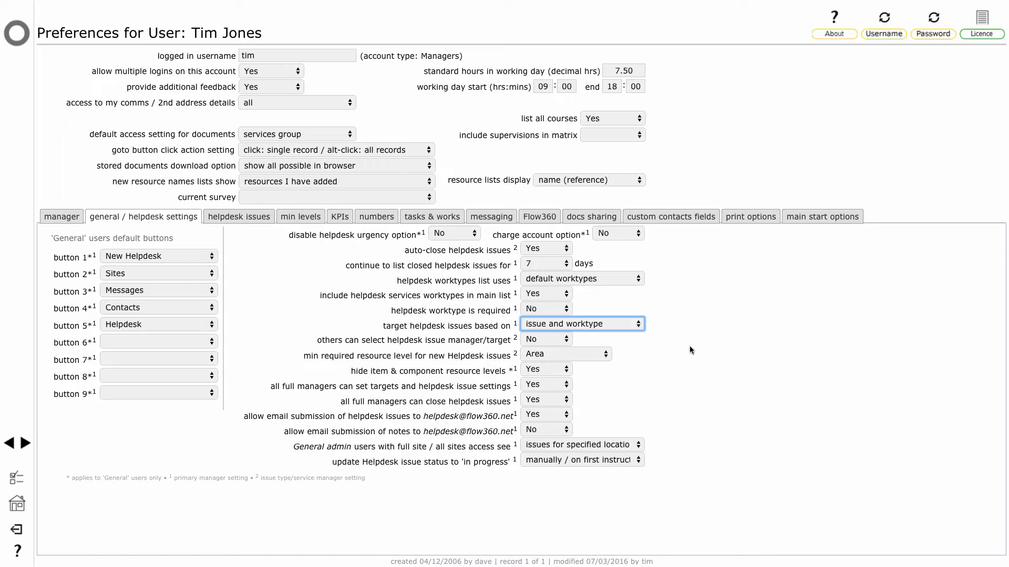
left_click(17, 38)
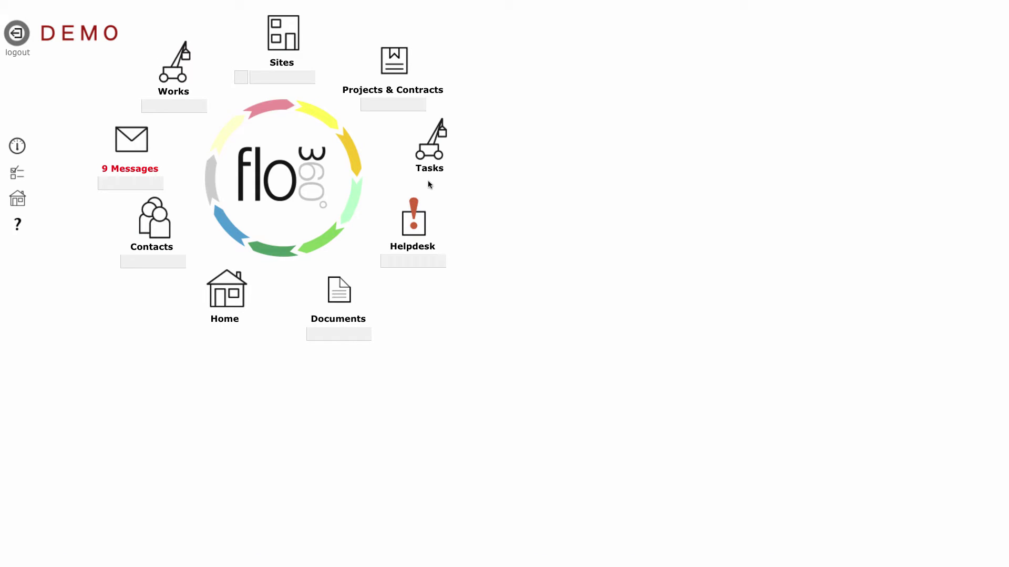
Start a new Helpdesk issue for the King's College site.
left_click(413, 230)
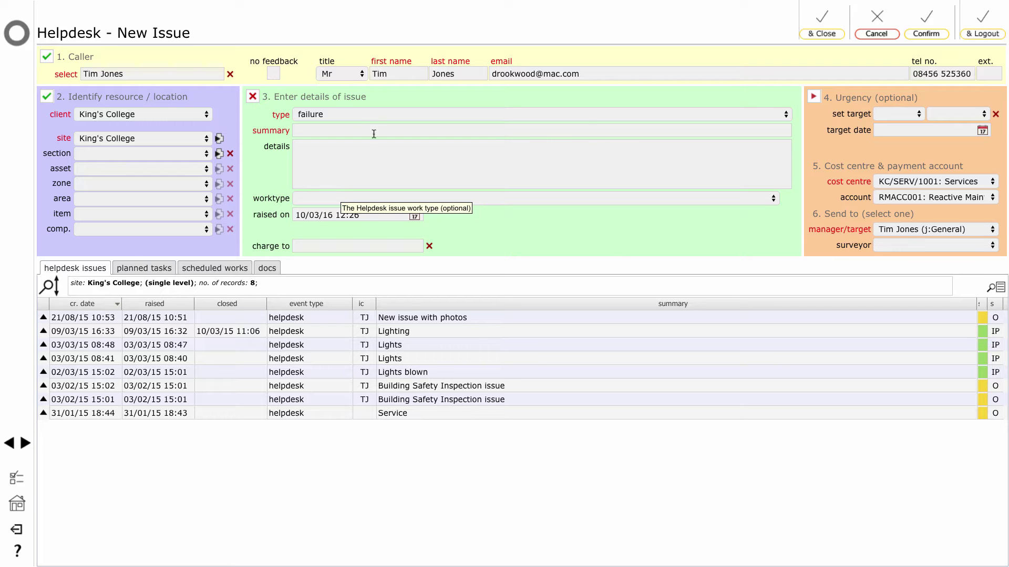
left_click(366, 115)
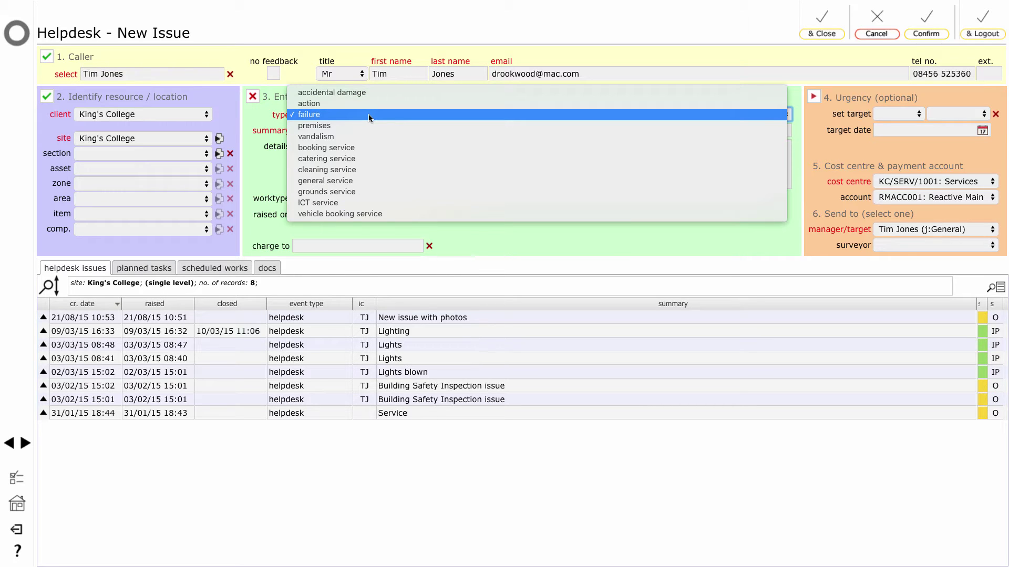
left_click(377, 159)
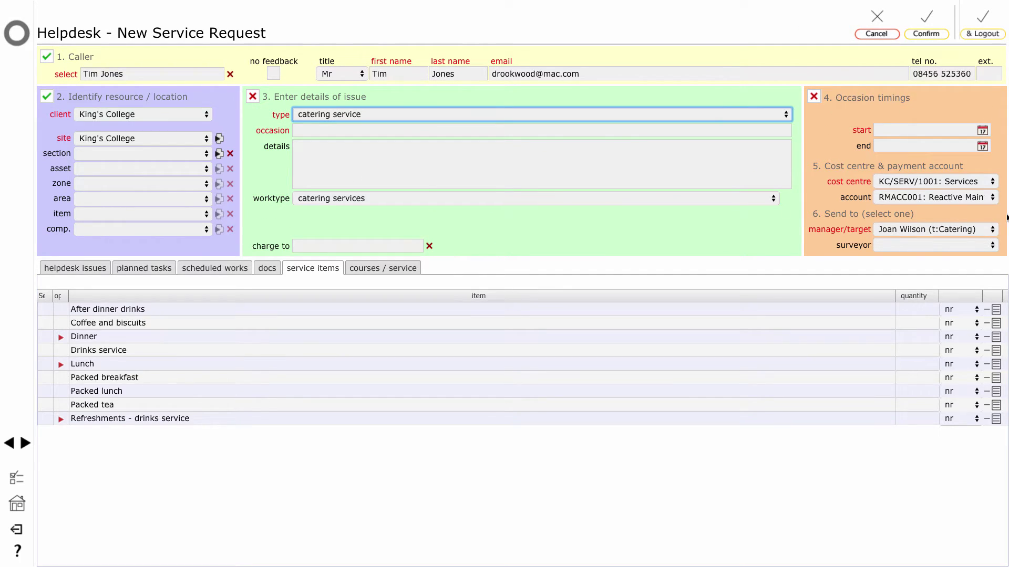
left_click(394, 115)
left_click(398, 70)
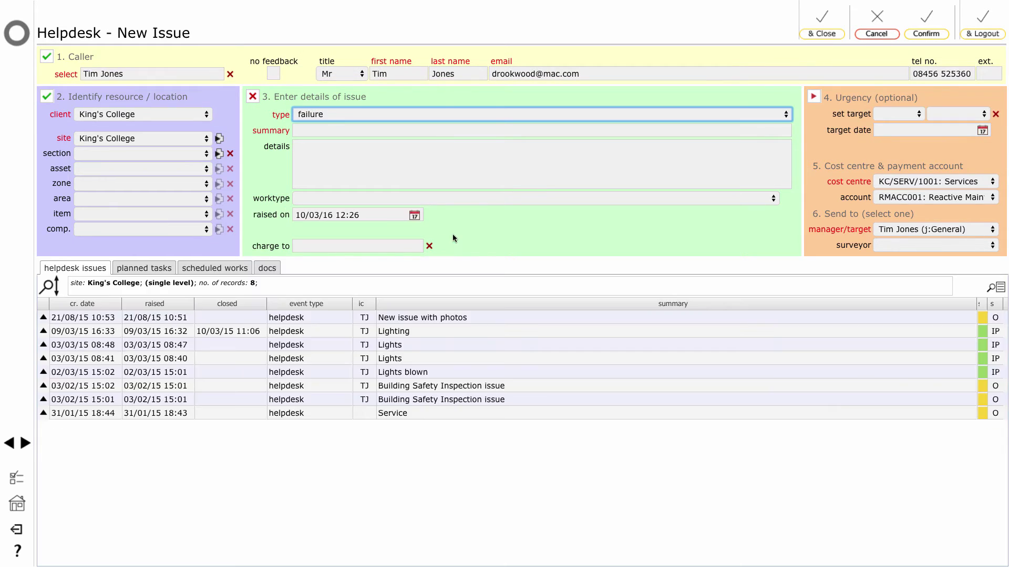
Change the issue's work type to electrical, then plumbing, to see manager and target update.
left_click(468, 200)
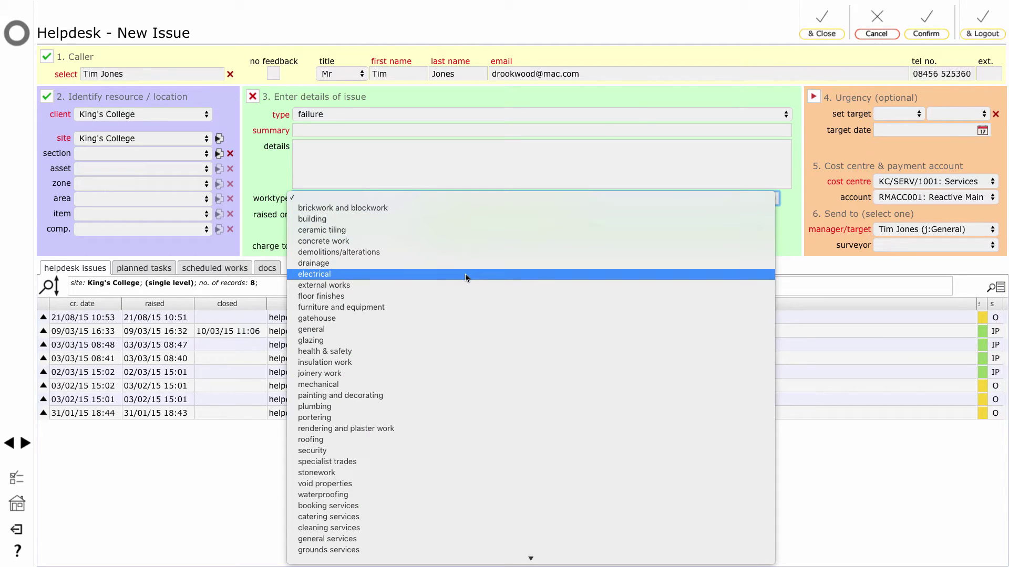
left_click(465, 273)
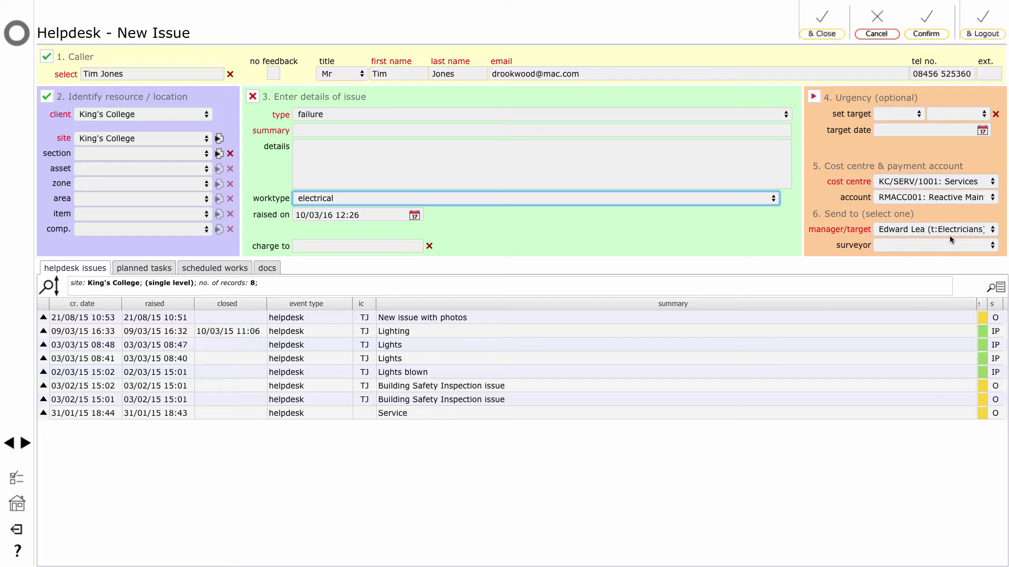
left_click(455, 199)
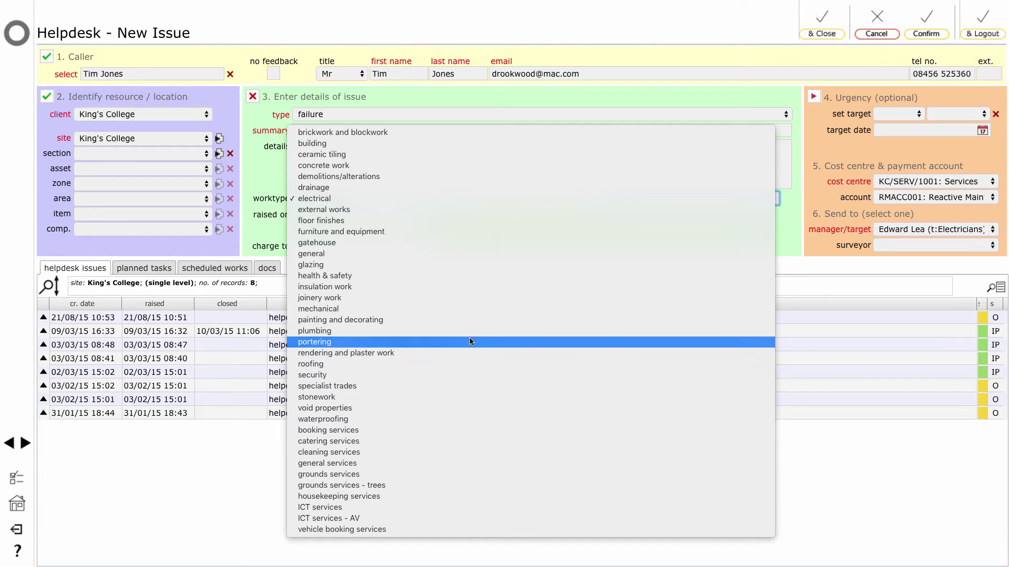
left_click(477, 331)
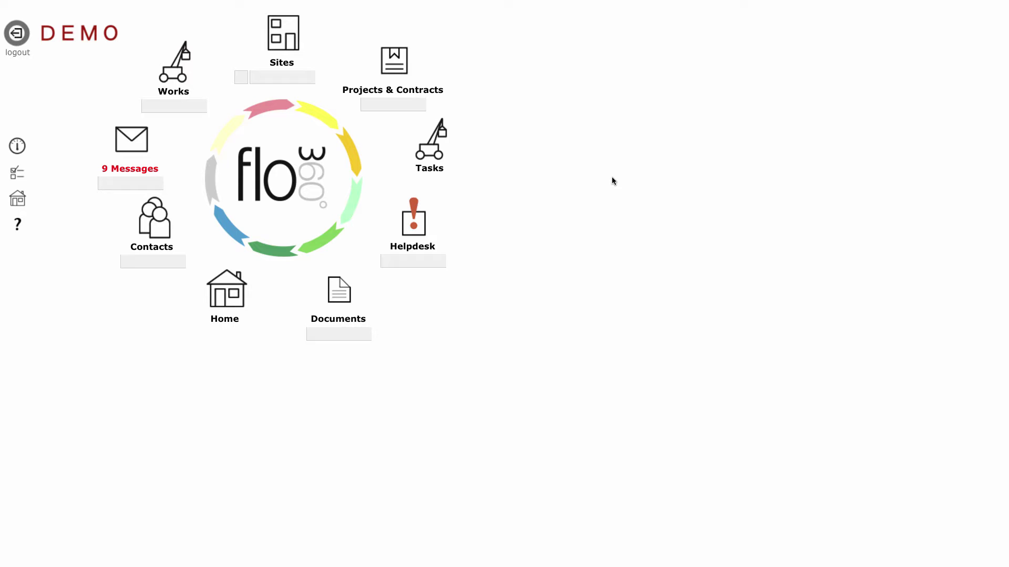
Open helpdesk issue 30273 'Lights failed' and begin changing its team allocation.
left_click(418, 224)
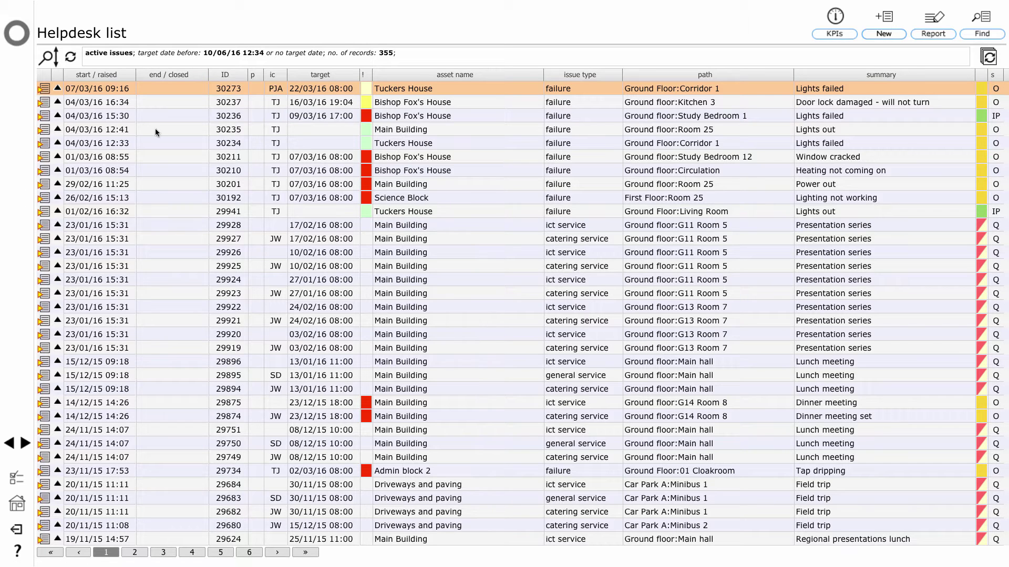
left_click(45, 89)
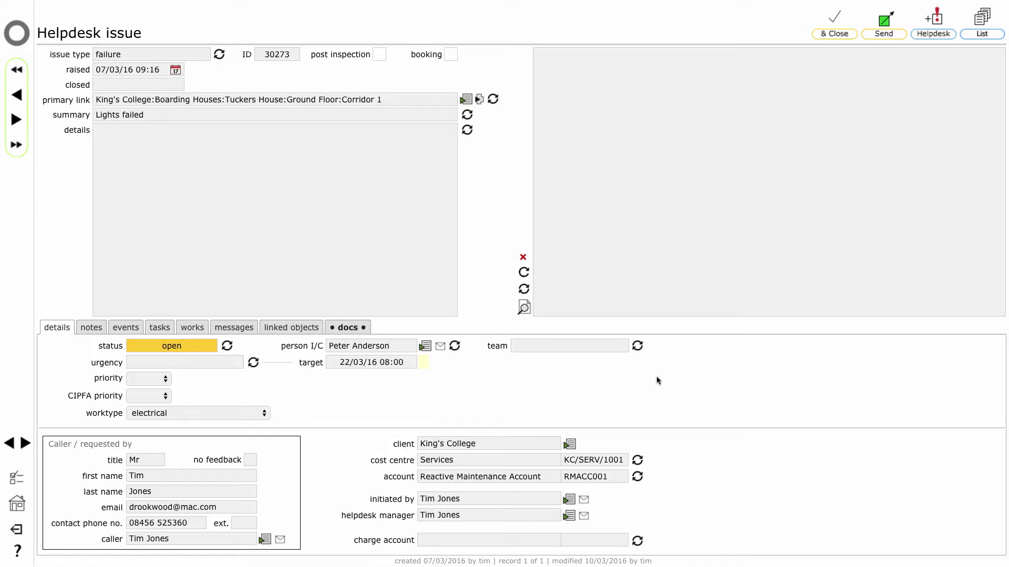
left_click(636, 346)
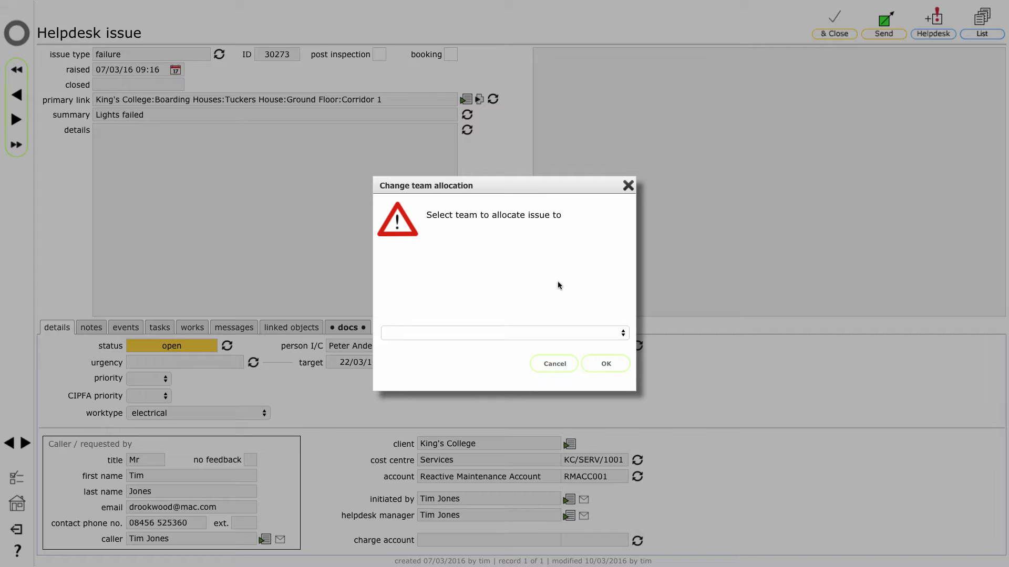
Allocate issue 30273 to the Electricians team.
left_click(524, 334)
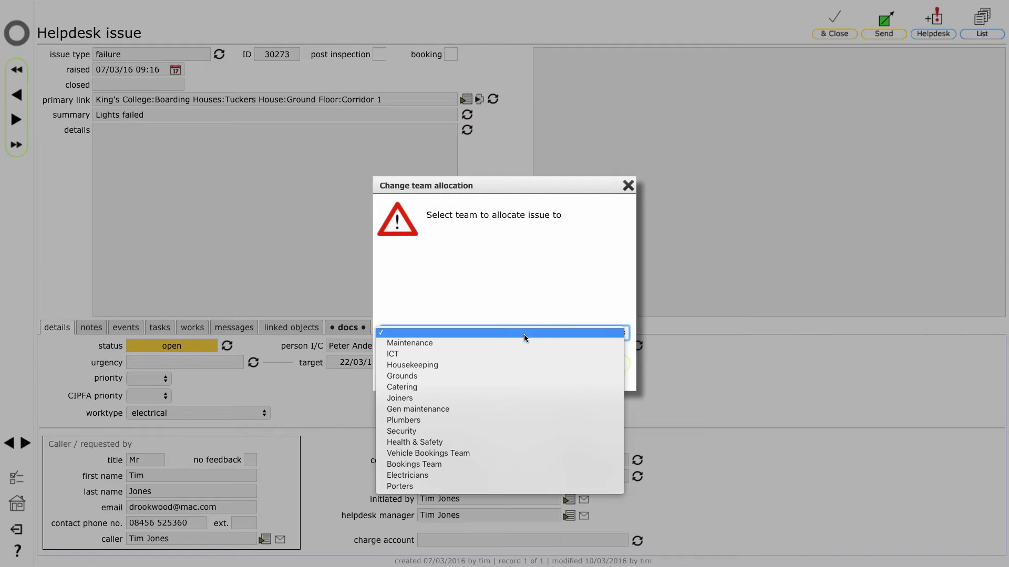
left_click(511, 475)
left_click(601, 363)
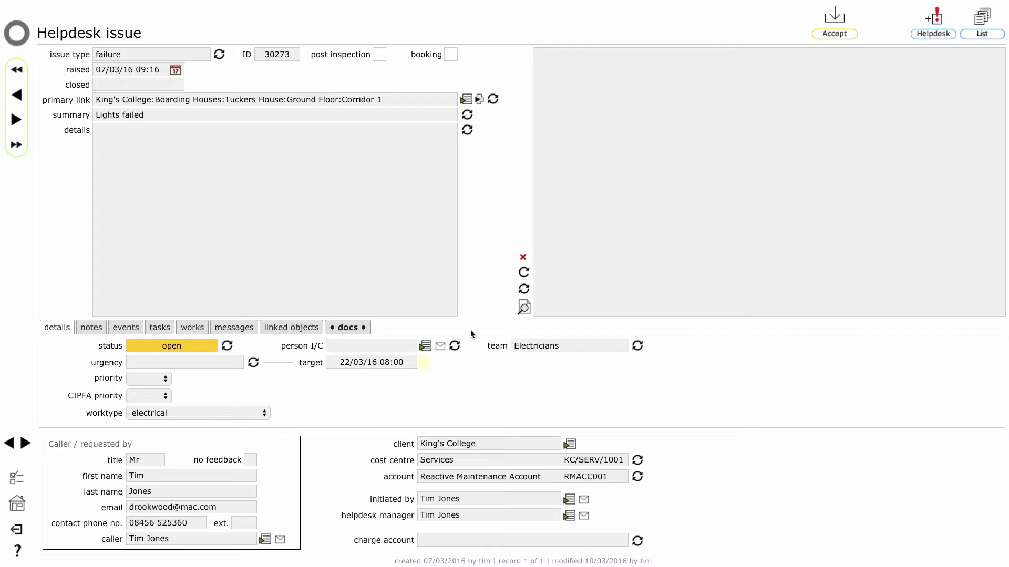
Reassign issue 30273's person in charge to a King's College contact from Contacts and confirm.
left_click(455, 346)
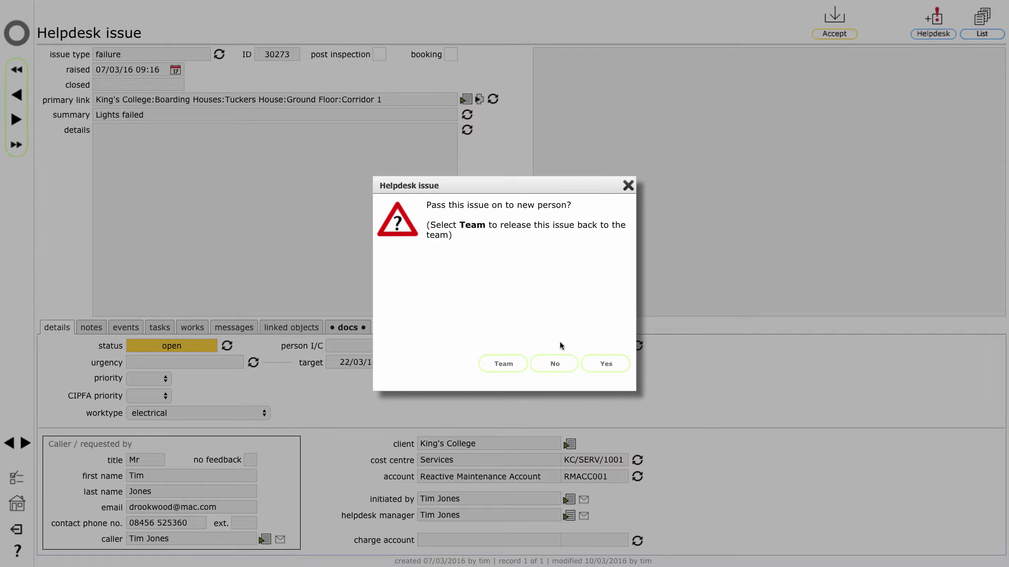
left_click(605, 364)
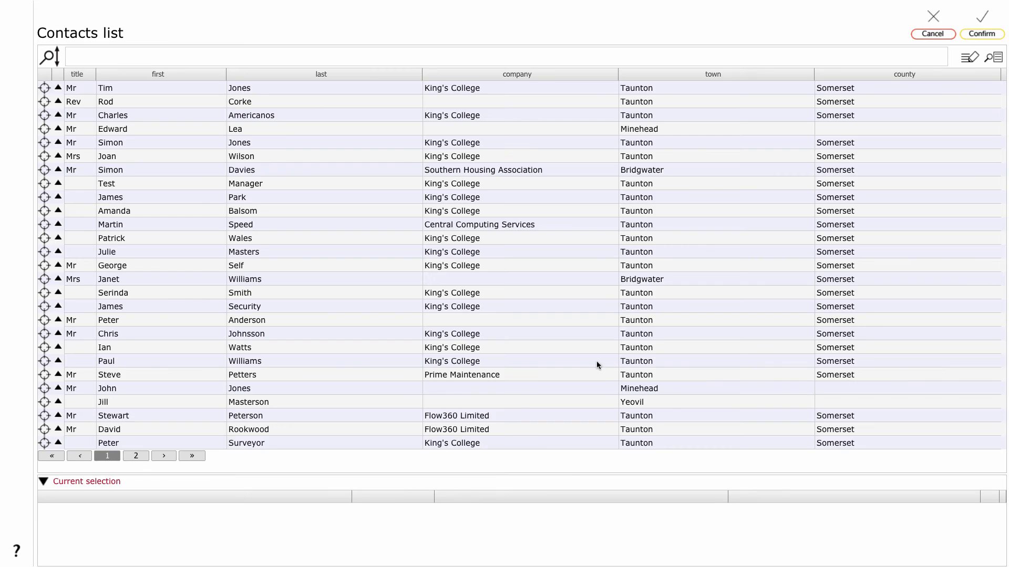
left_click(46, 360)
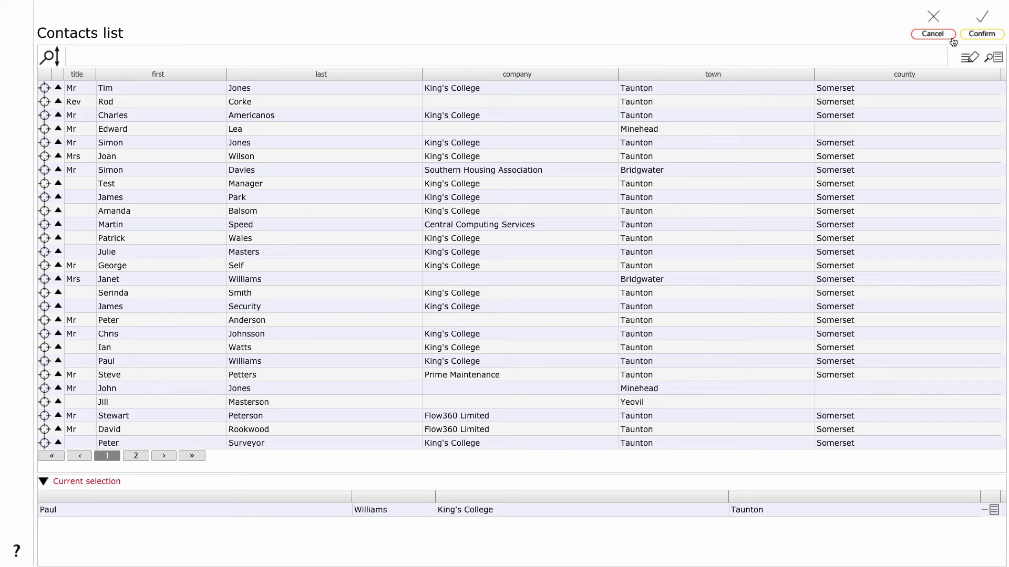
left_click(979, 34)
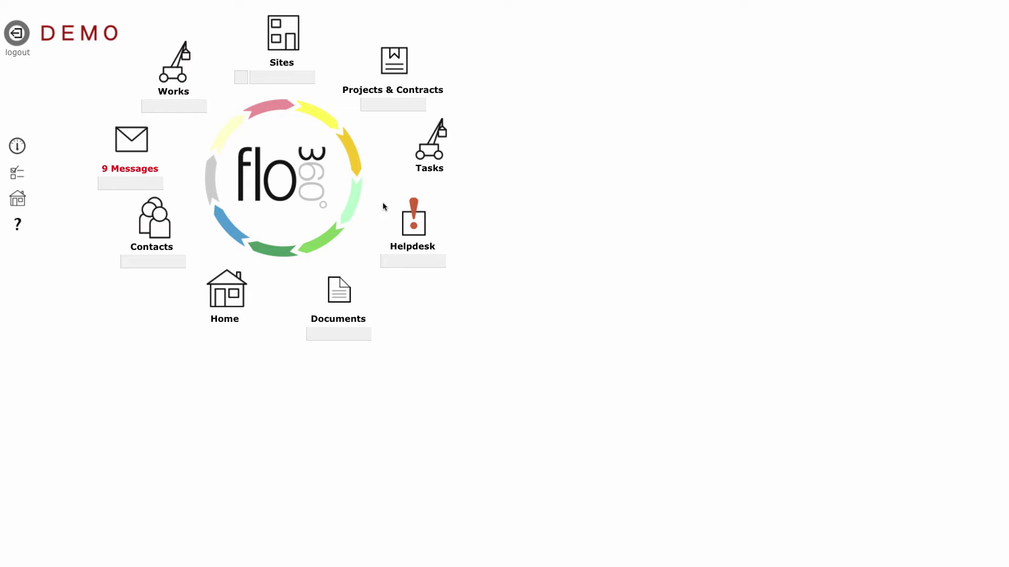
Open the Helpdesk list of 355 active issues and start a report on it.
left_click(413, 219)
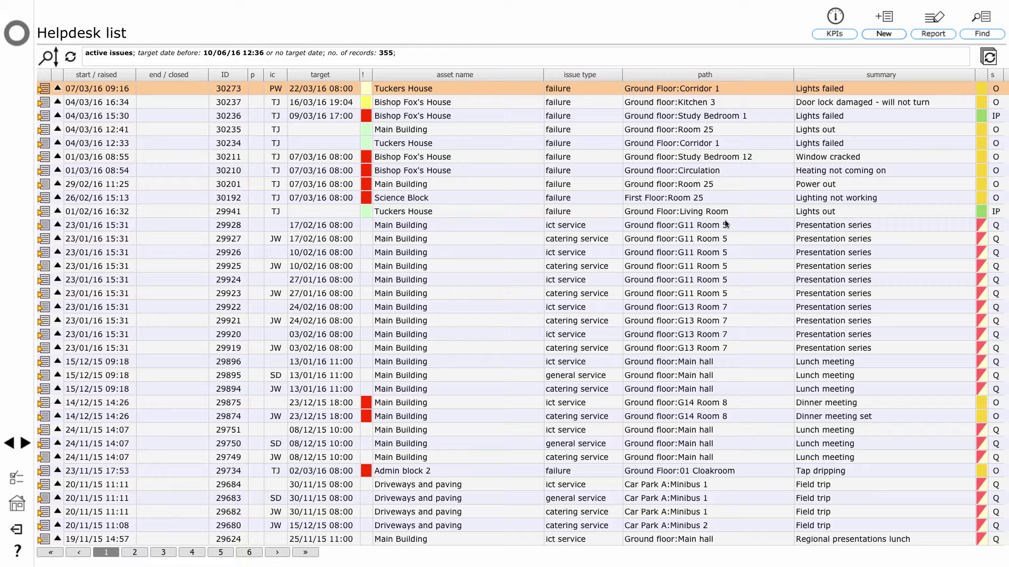
left_click(931, 36)
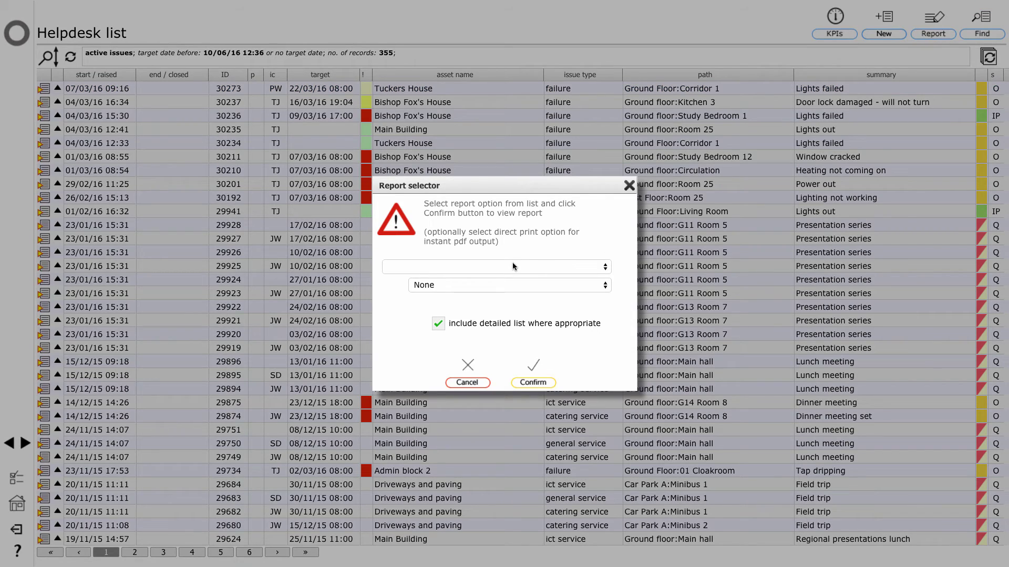
Generate the 'Helpdesk issues by team and person in charge' report.
left_click(512, 266)
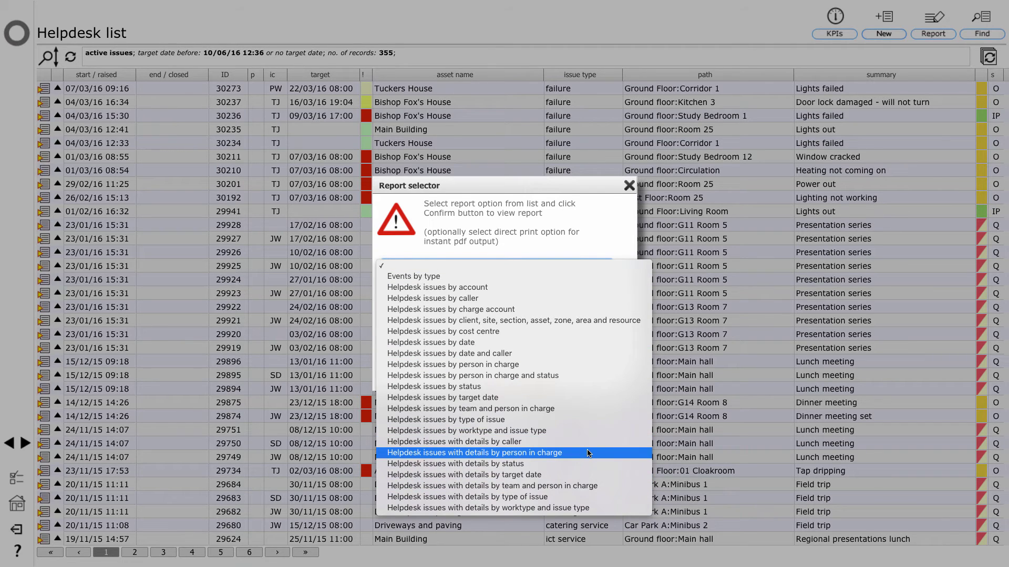
left_click(568, 410)
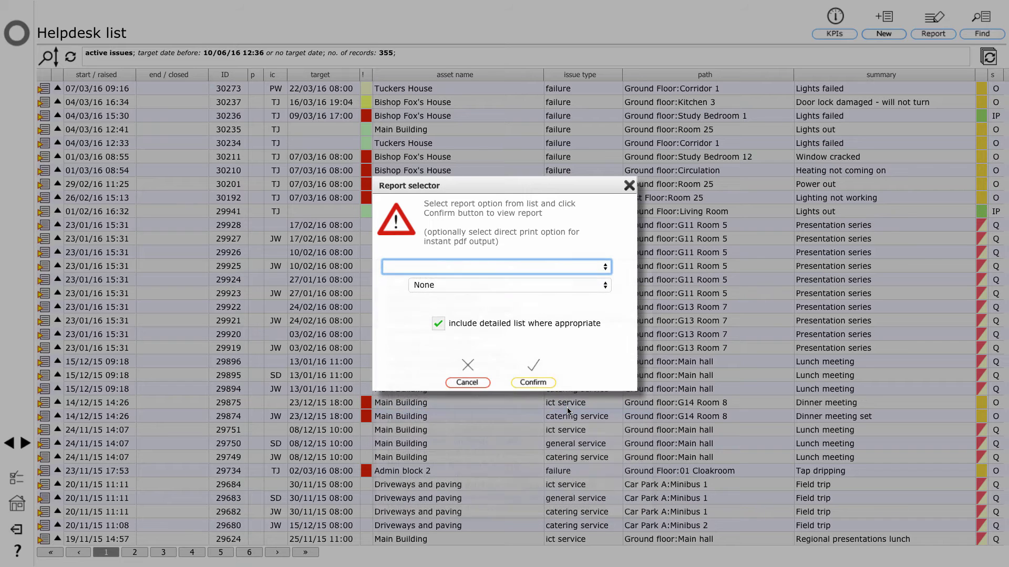
left_click(532, 379)
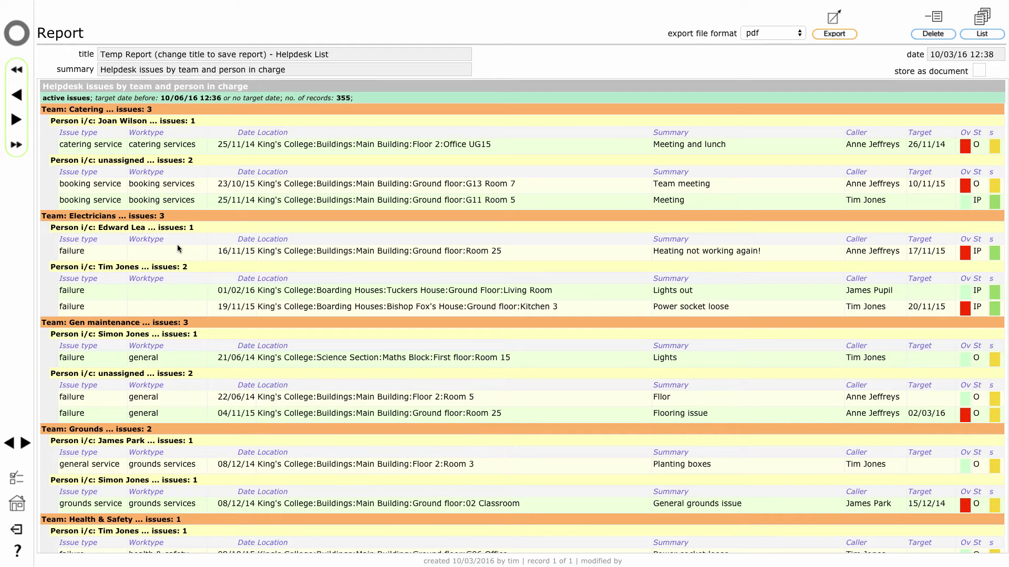
Review the team report (e.g. ICT 17, Maintenance 57), then return to the Helpdesk list.
scroll(177, 247, "down", 3)
scroll(178, 247, "down", 8)
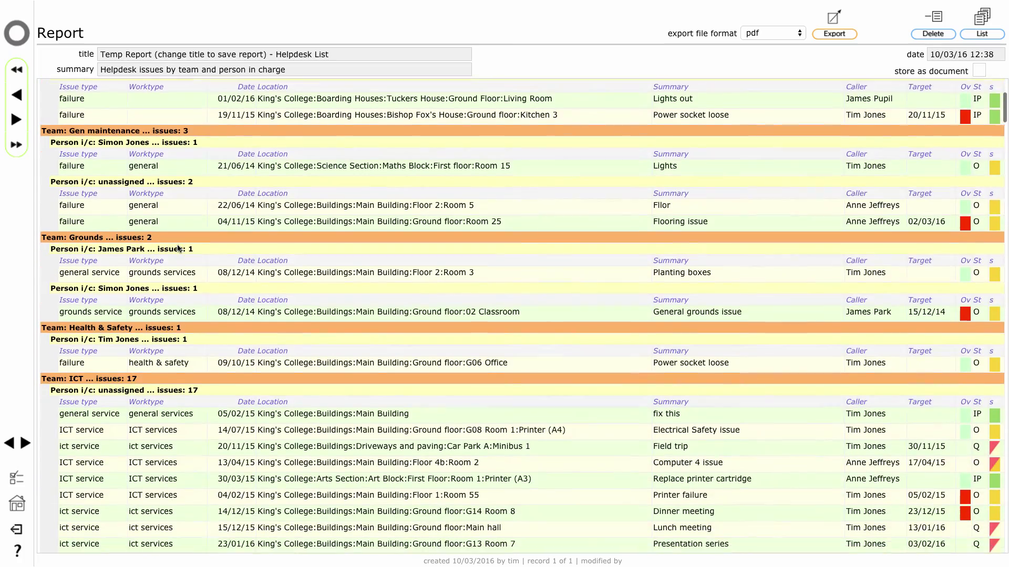
scroll(178, 247, "down", 2)
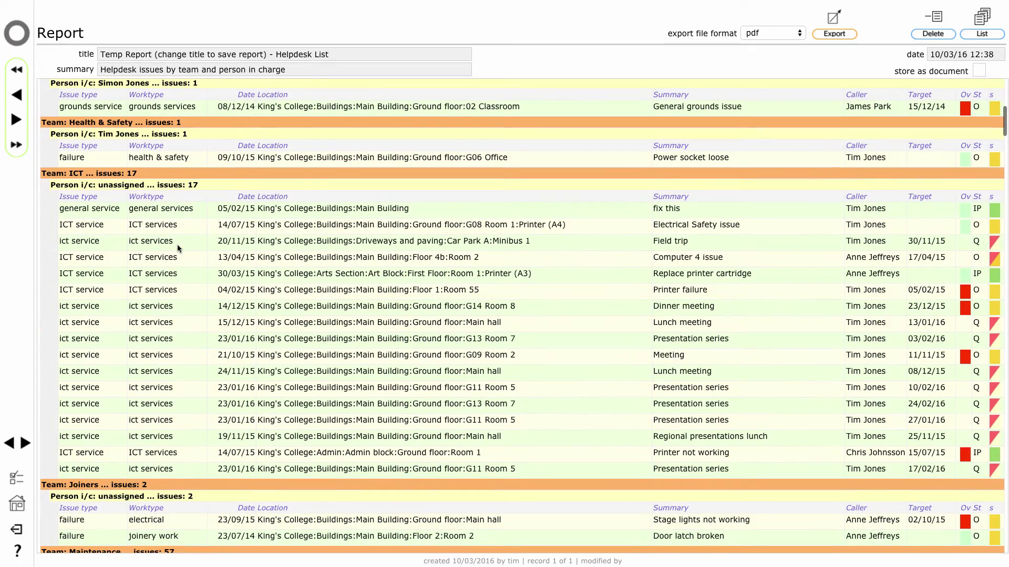
scroll(177, 247, "down", 4)
scroll(177, 245, "down", 1)
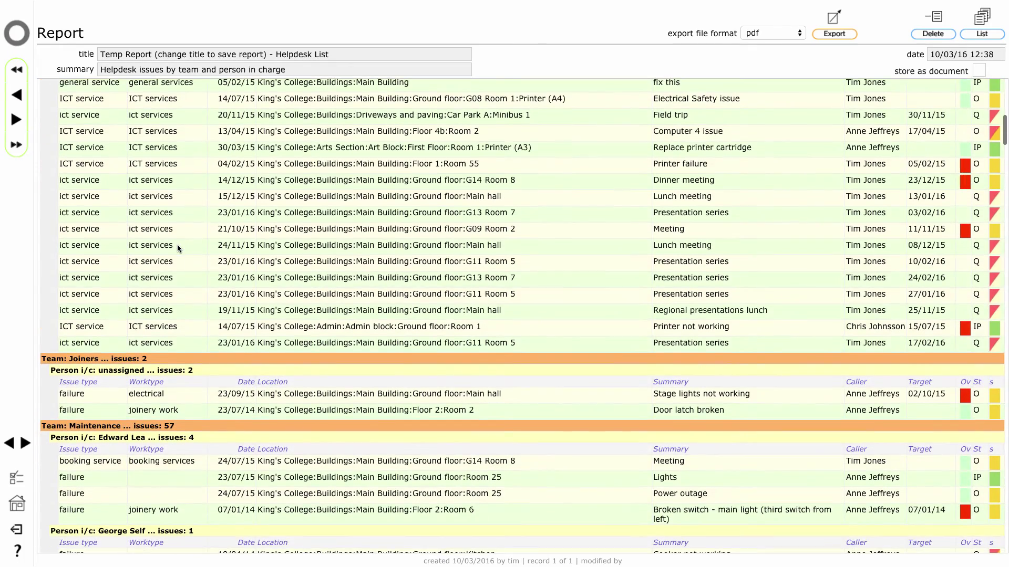
scroll(178, 244, "down", 3)
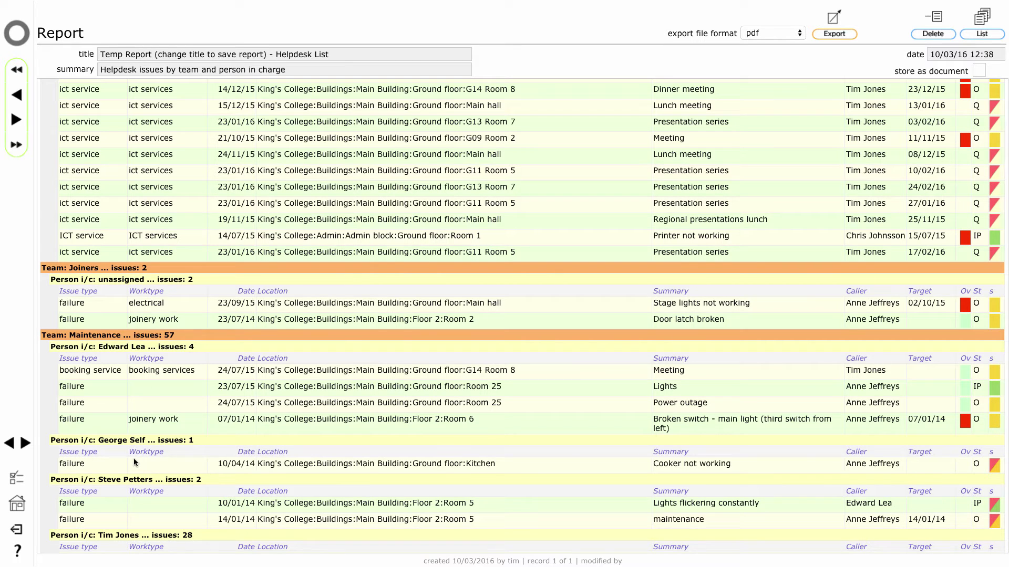
left_click(11, 447)
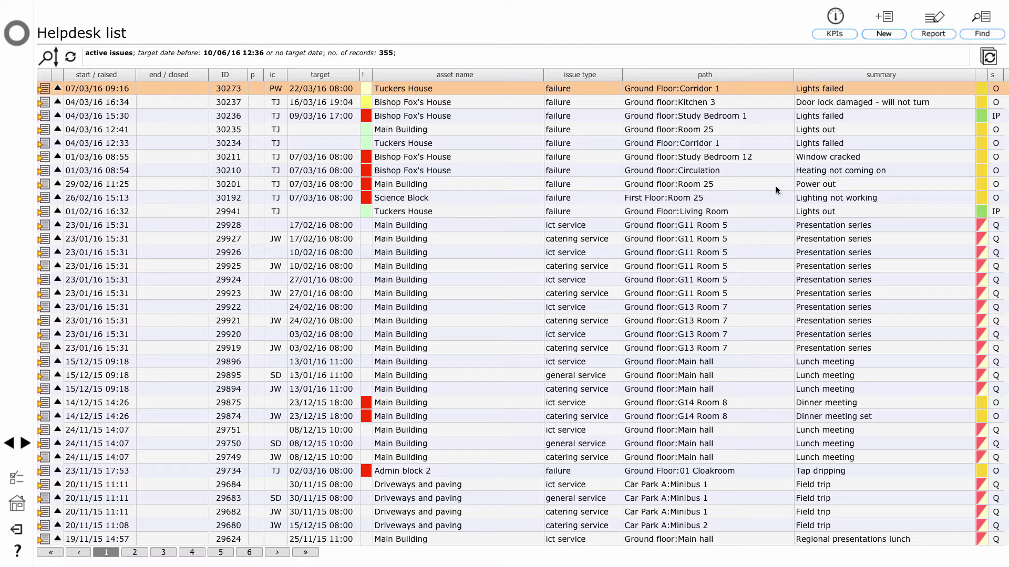
Reduce the Helpdesk list to issues whose team name contains 'elect', leaving 3 issues.
left_click(977, 39)
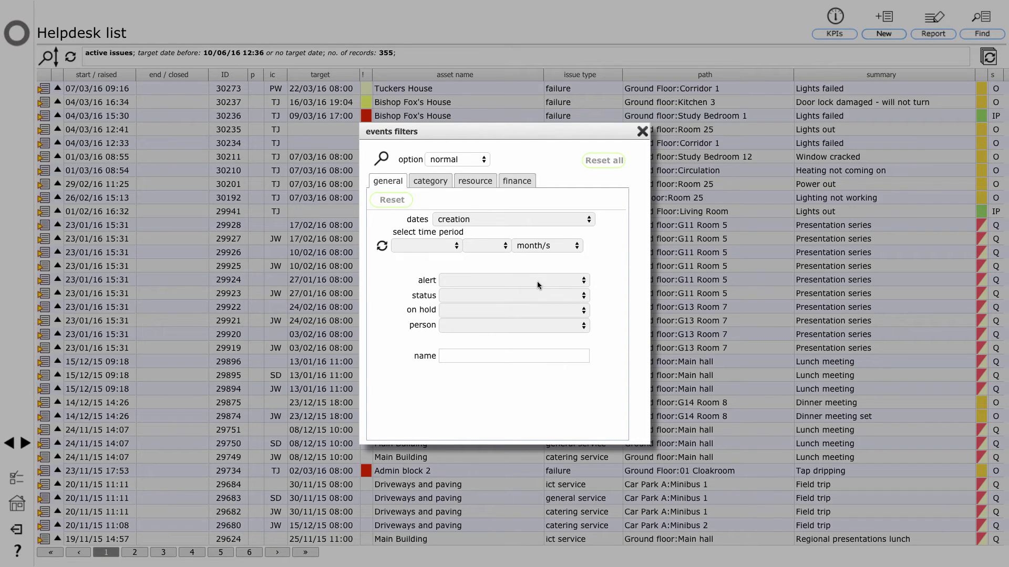
left_click(463, 161)
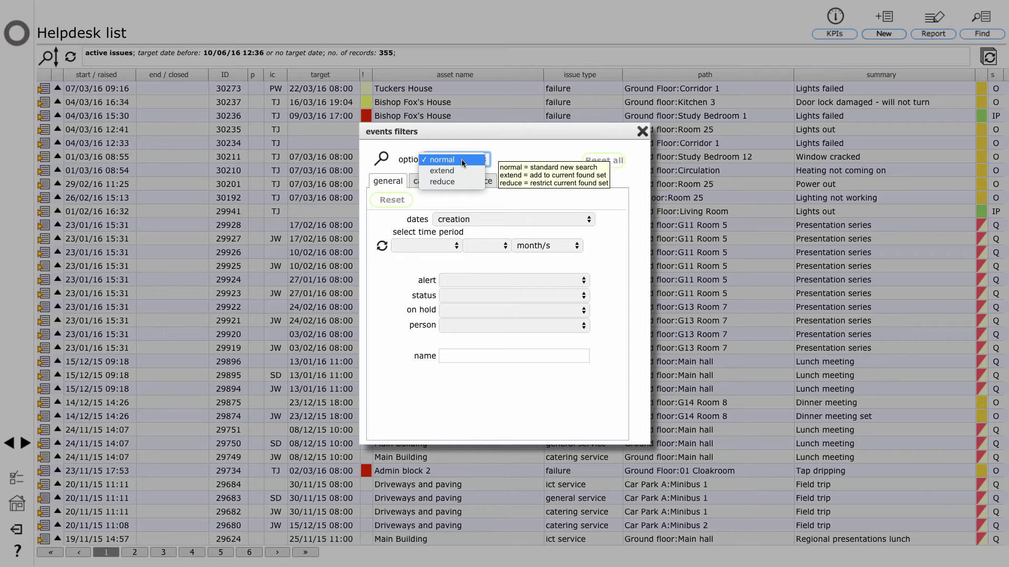
left_click(463, 182)
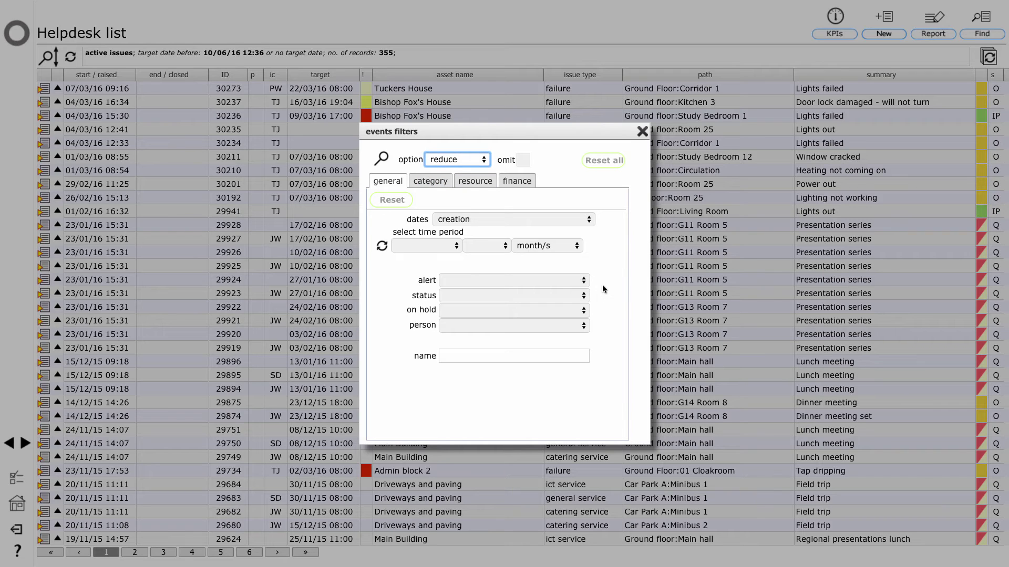
left_click(474, 328)
left_click(483, 379)
left_click(460, 356)
type("elect")
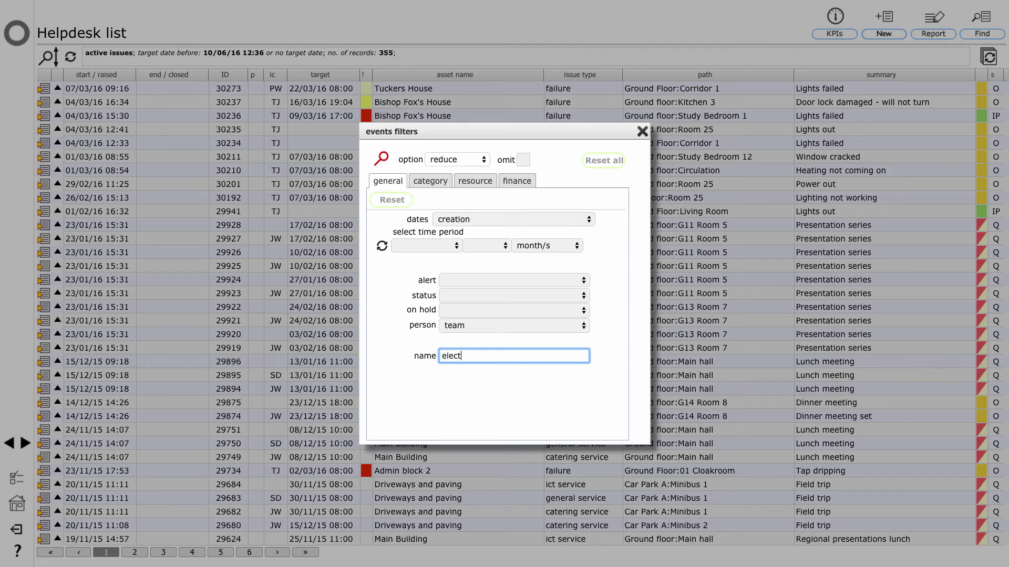
left_click(384, 159)
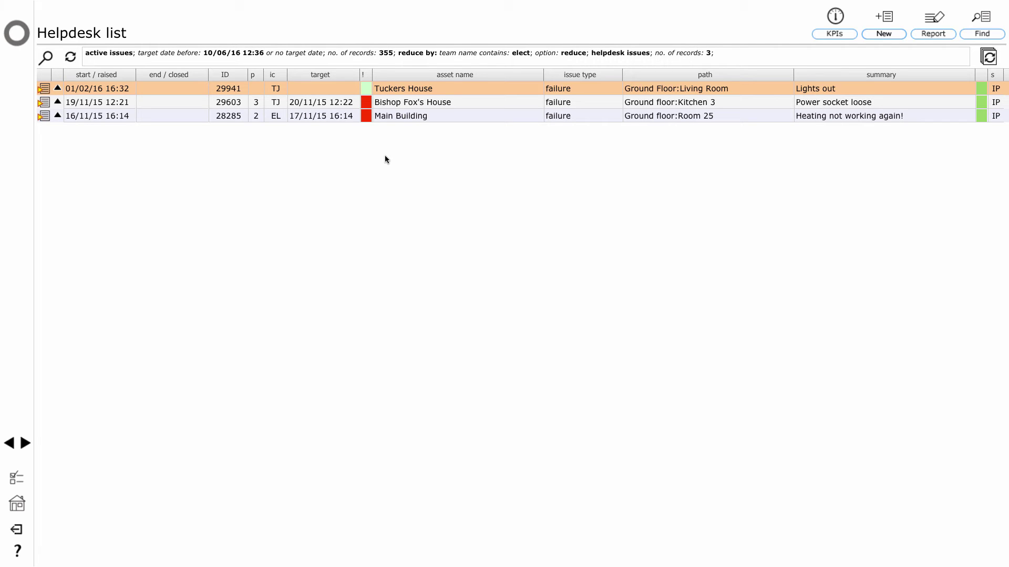
Reload the Helpdesk list to show all 355 active issues again.
left_click(70, 60)
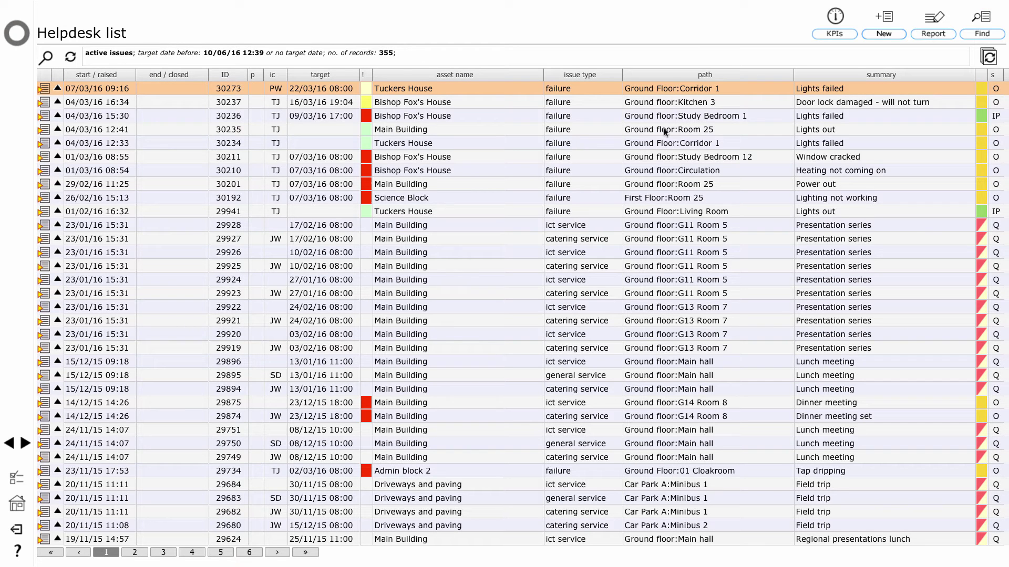
Compare issues open over 30 days against 3 months earlier, figures only: 358 vs 388.
left_click(833, 35)
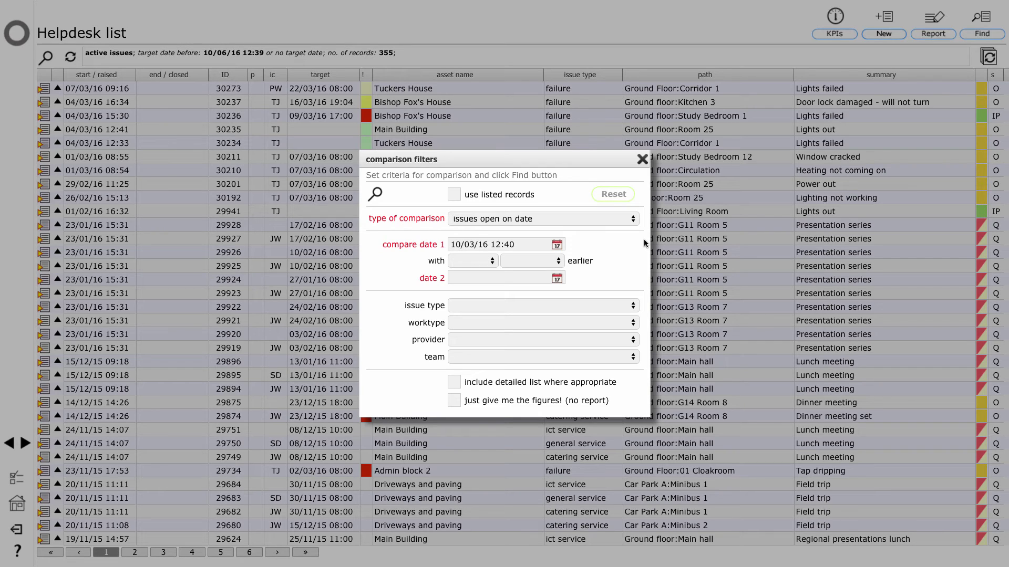
left_click(608, 227)
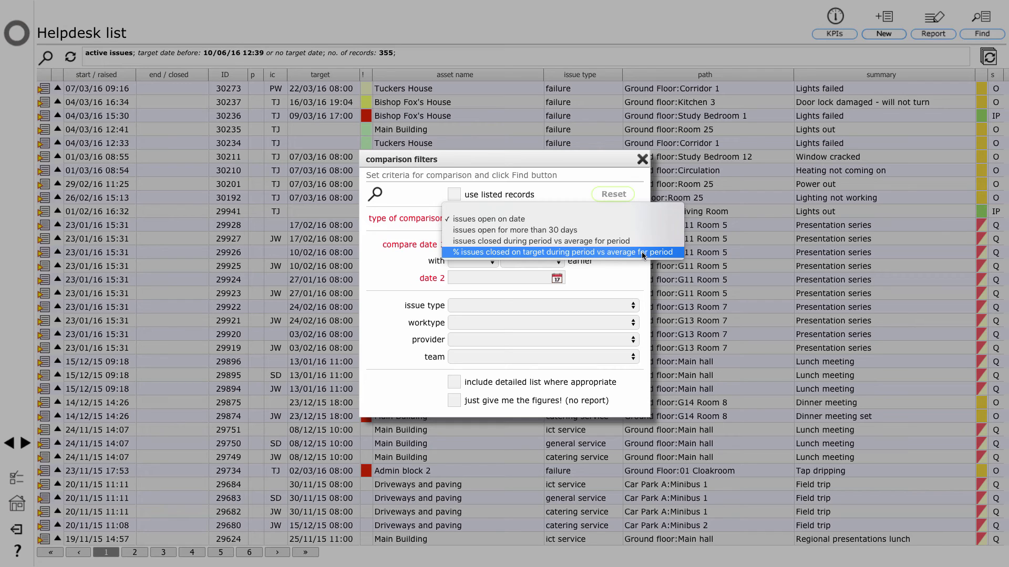
left_click(608, 175)
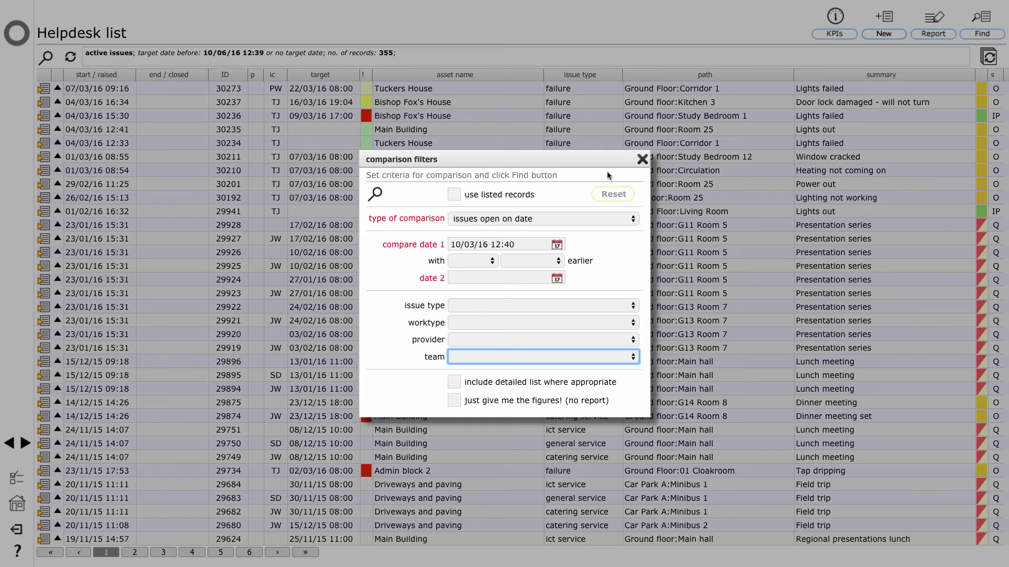
left_click(584, 219)
left_click(615, 232)
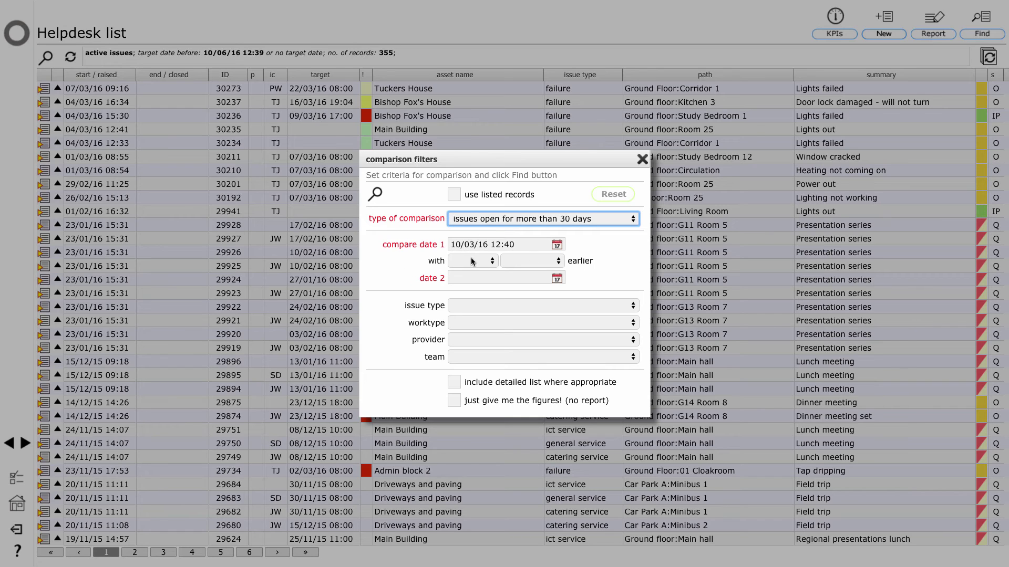
left_click(473, 262)
left_click(472, 292)
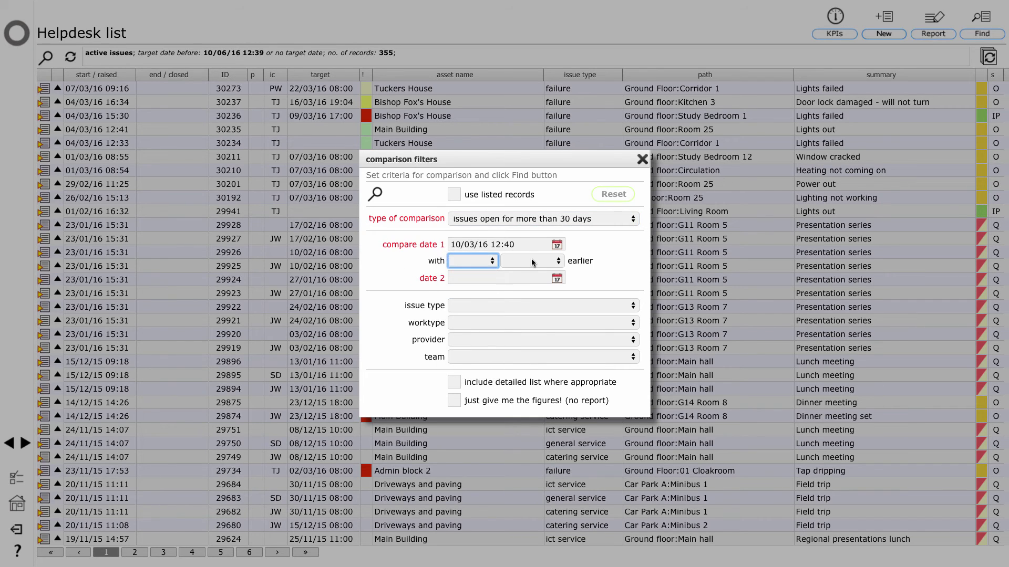
left_click(532, 262)
left_click(543, 294)
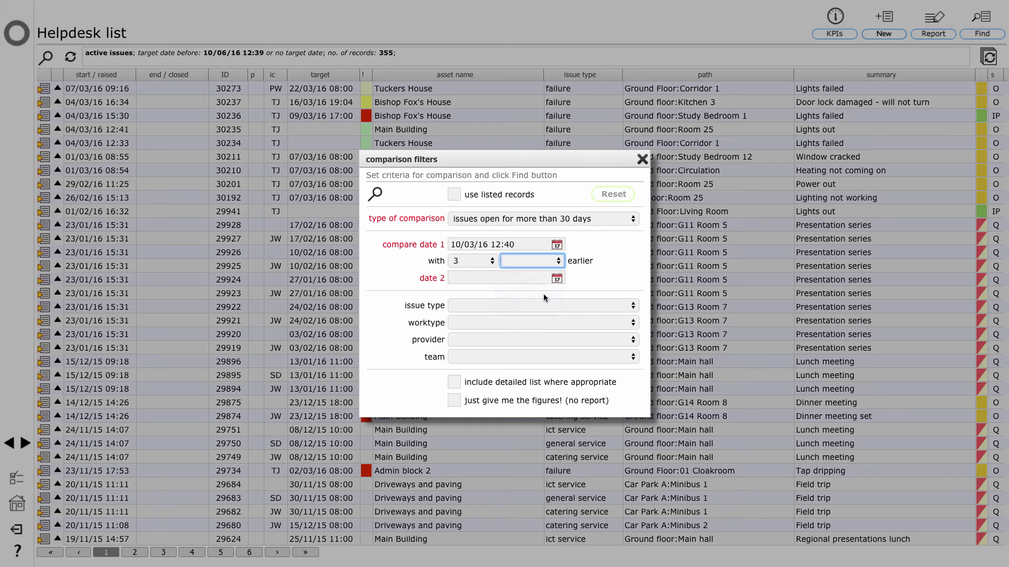
left_click(454, 401)
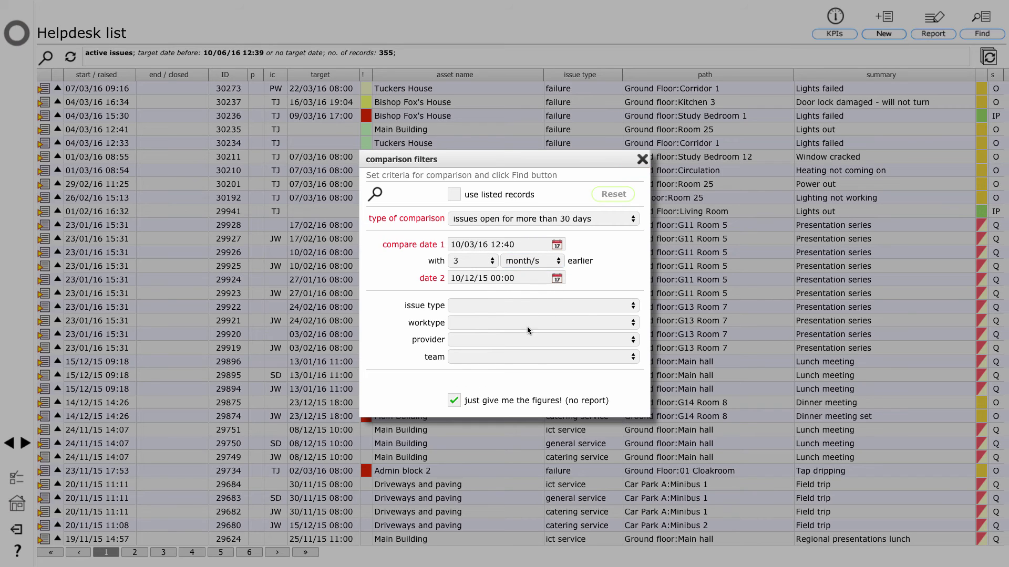
left_click(376, 195)
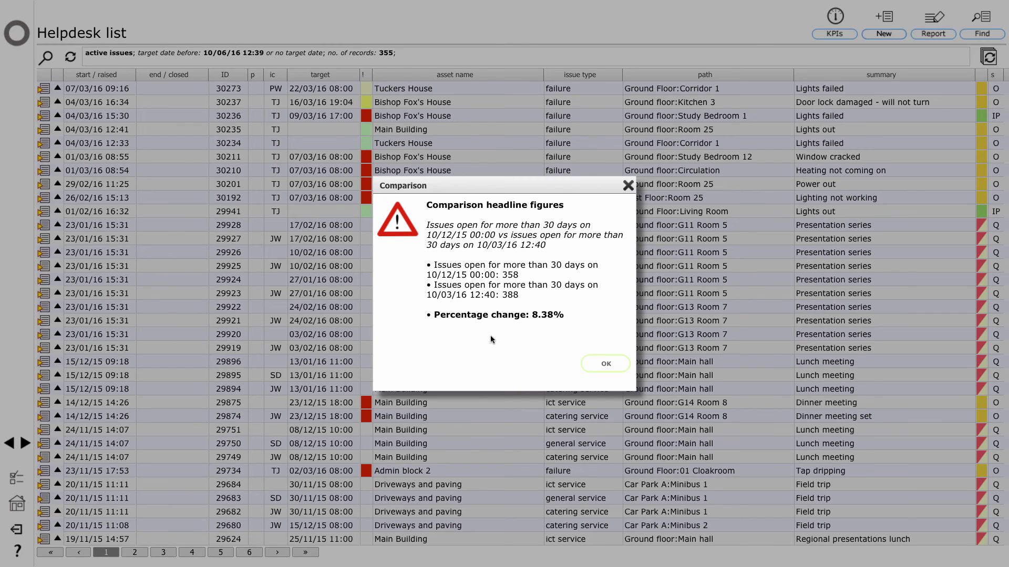
Dismiss the open-issues figures and reopen the KPI comparison filters.
left_click(602, 365)
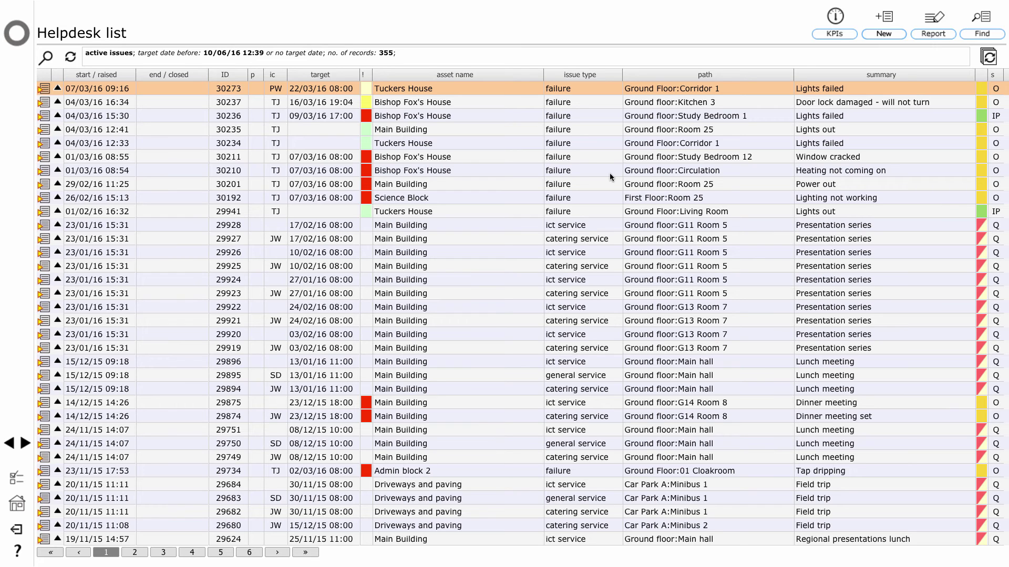
left_click(832, 34)
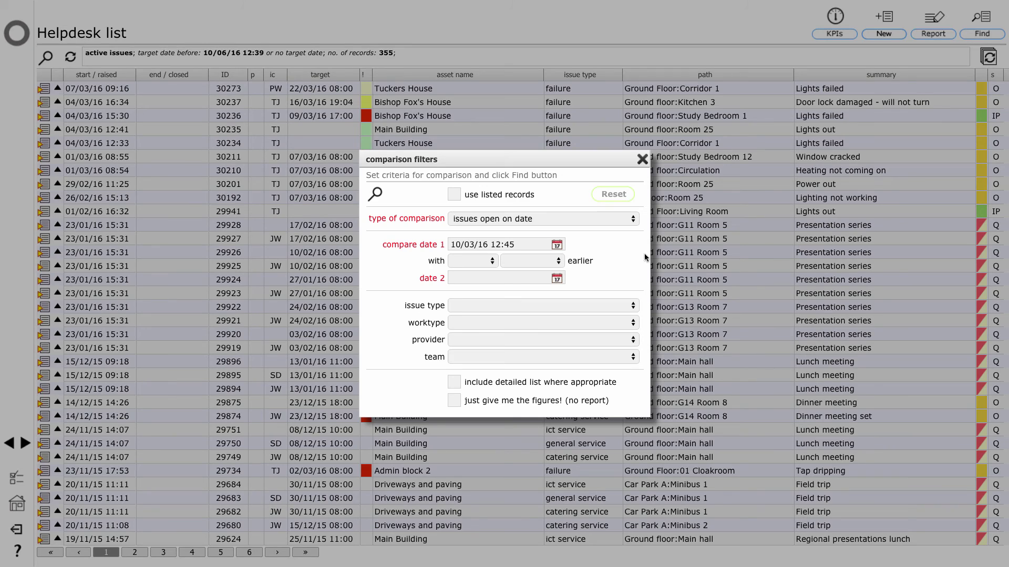
Compare % issues closed on target over 3 months against the average, figures only.
left_click(598, 222)
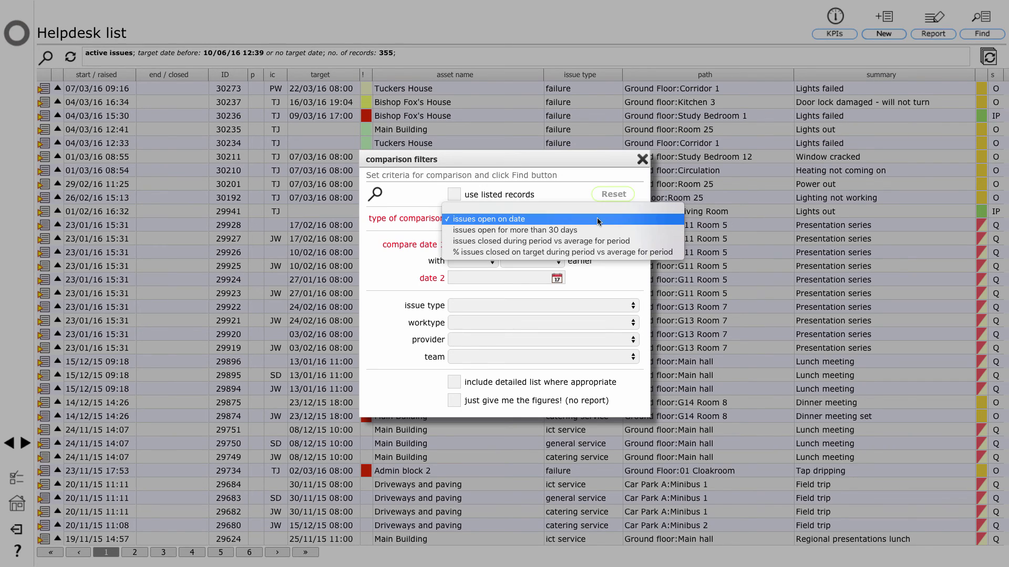
left_click(576, 253)
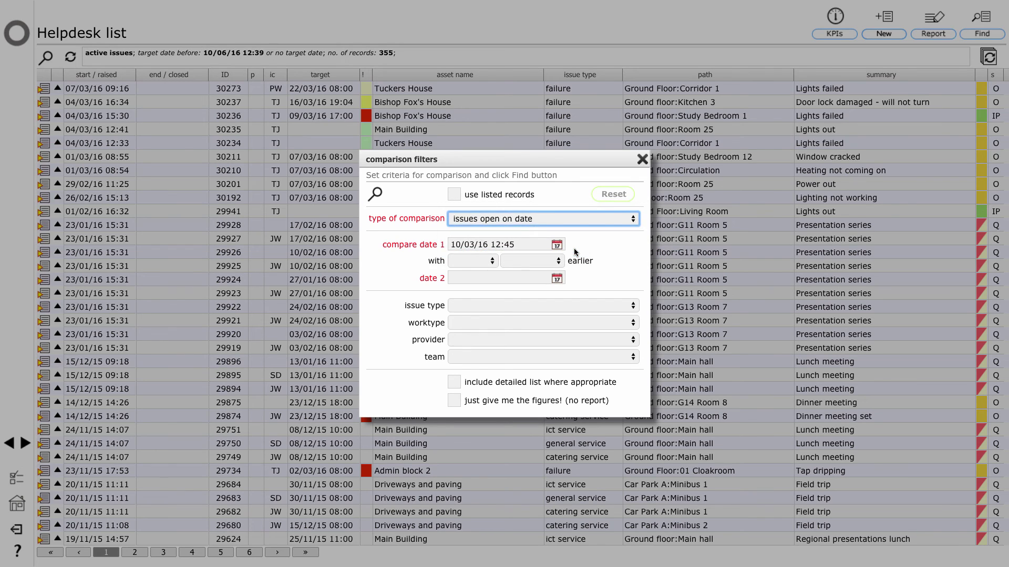
left_click(475, 265)
left_click(475, 292)
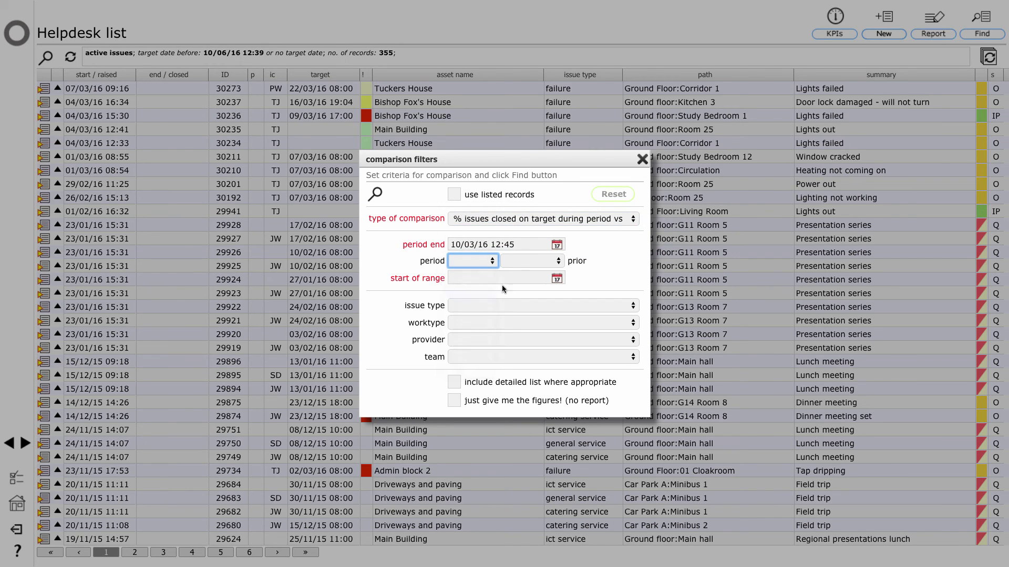
left_click(519, 260)
left_click(529, 290)
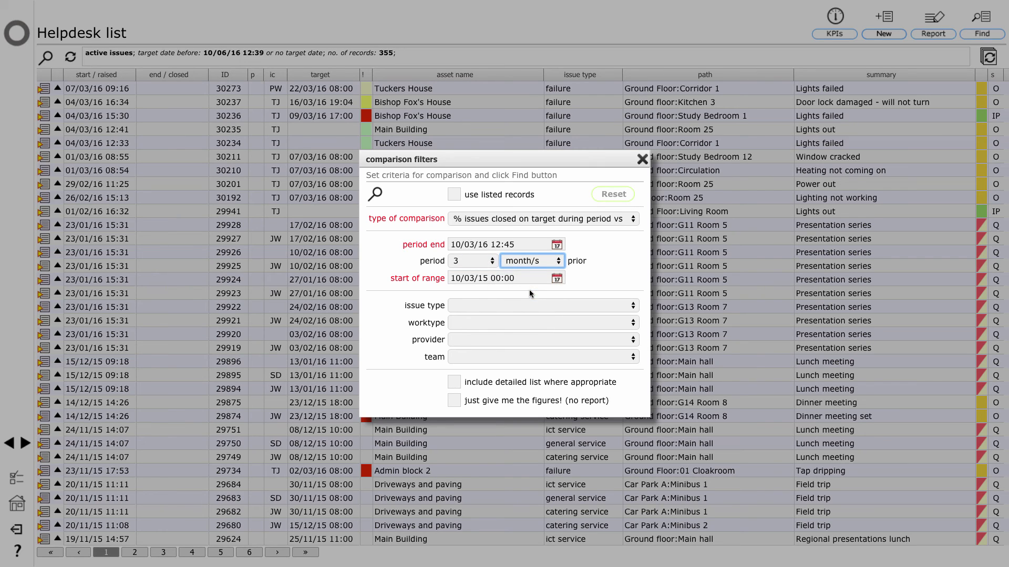
left_click(455, 401)
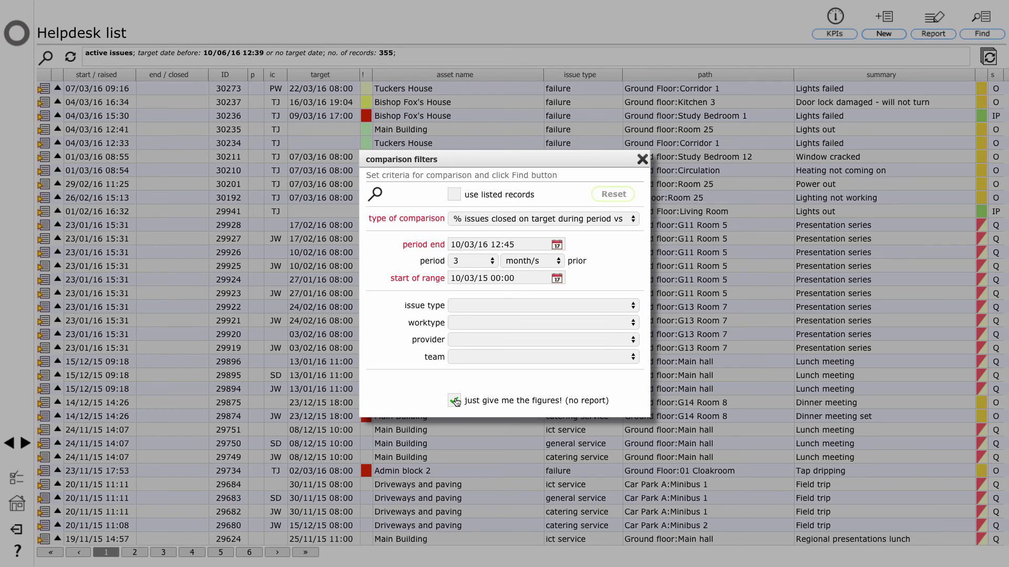
left_click(375, 195)
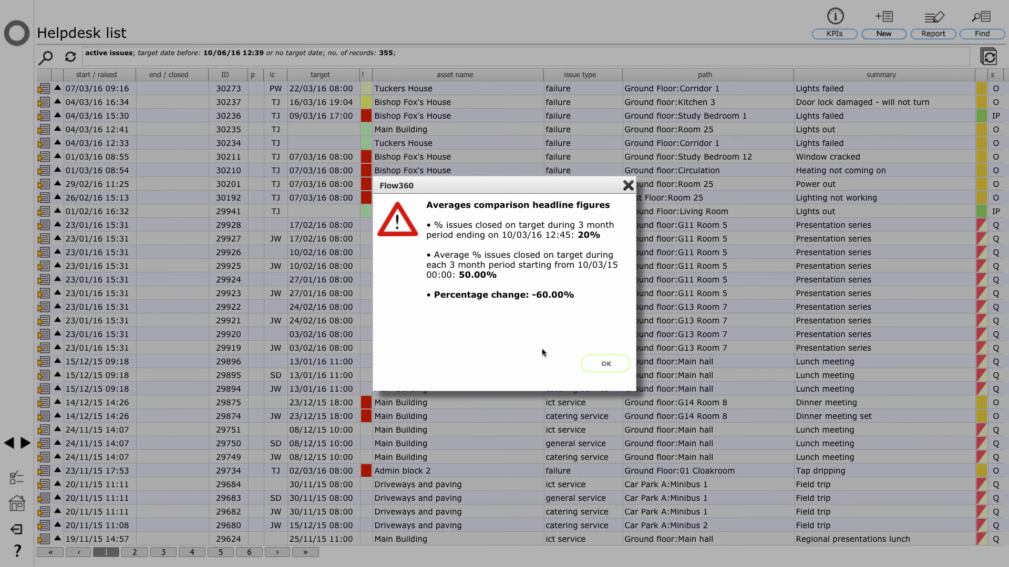
Dismiss the averages headline figures.
left_click(605, 364)
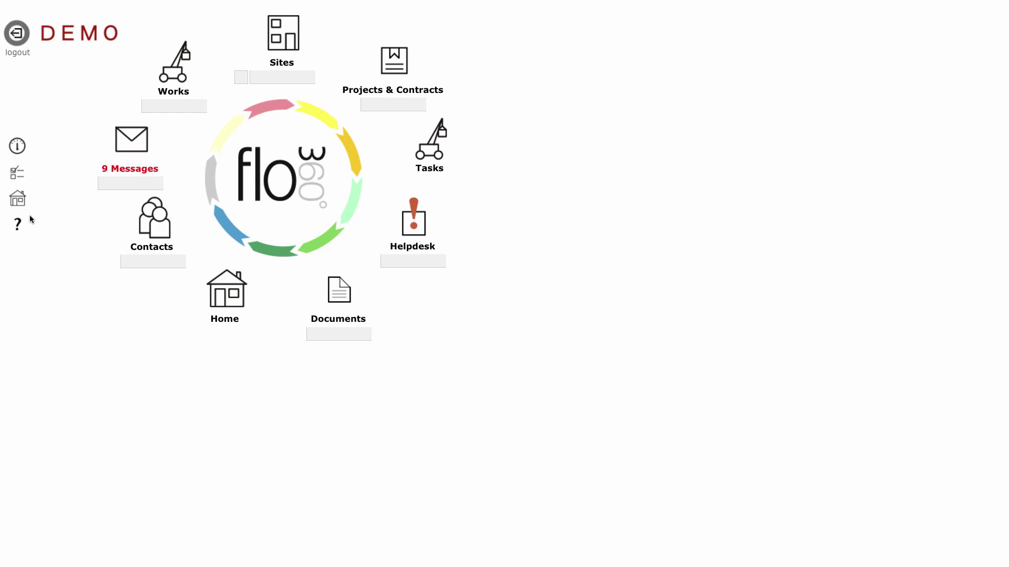
View the received messages, then return to the public Flow360 website homepage via the logo.
left_click(130, 143)
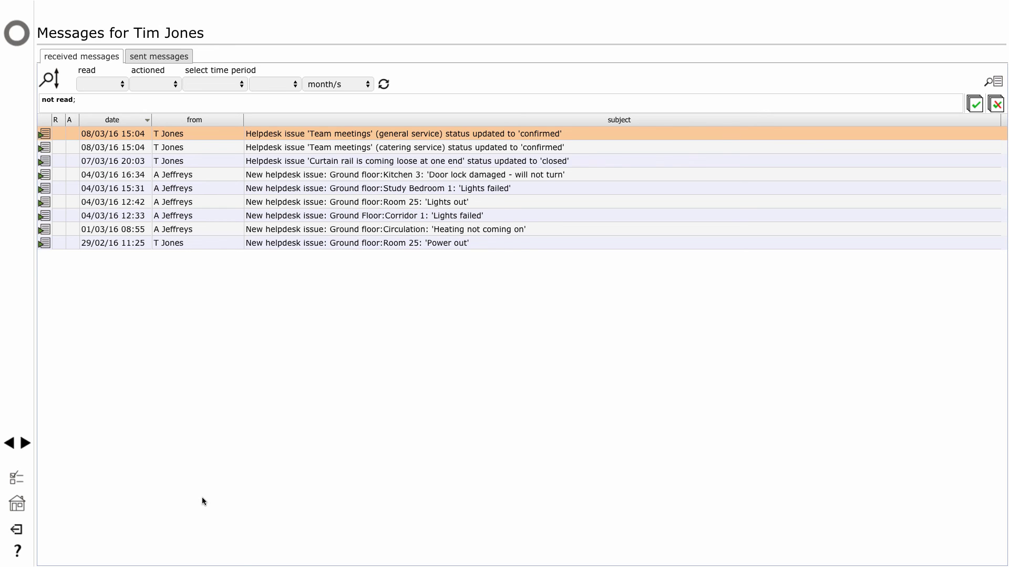
left_click(19, 41)
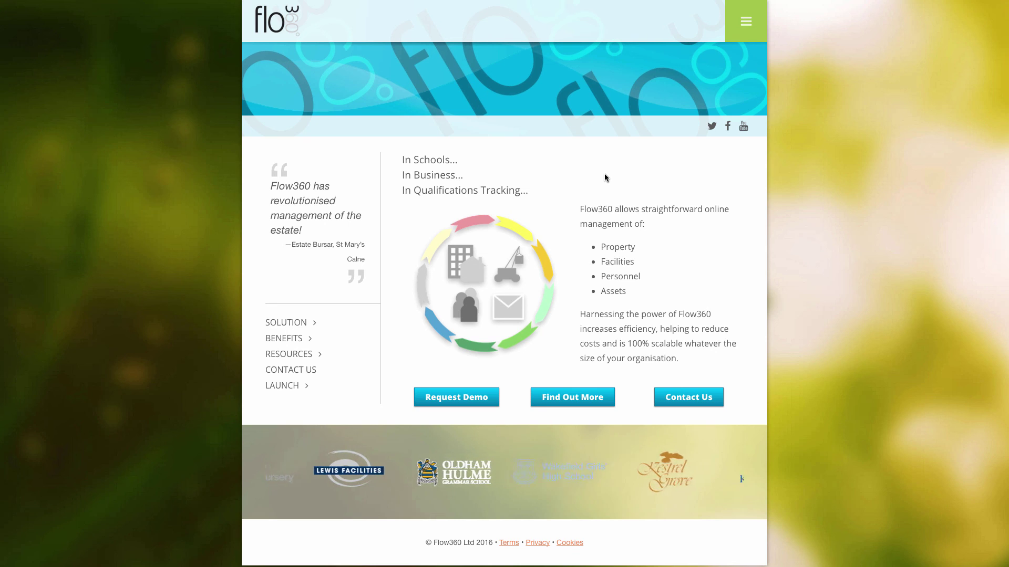